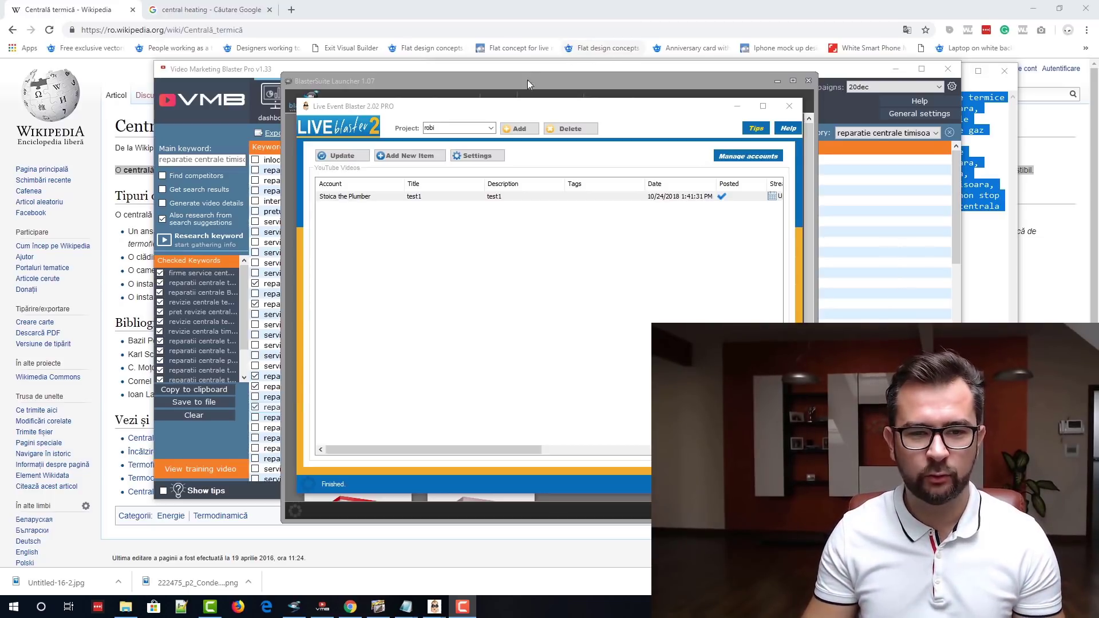
# - Start adding a new live event and dismiss the training video popup
pyautogui.click(410, 158)
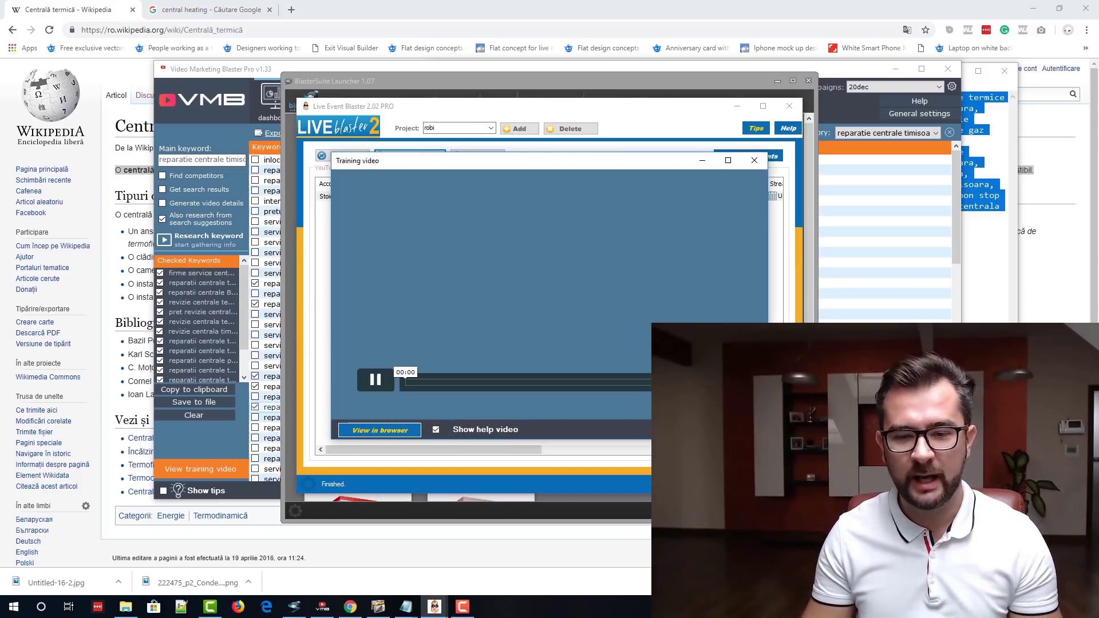
pyautogui.click(754, 160)
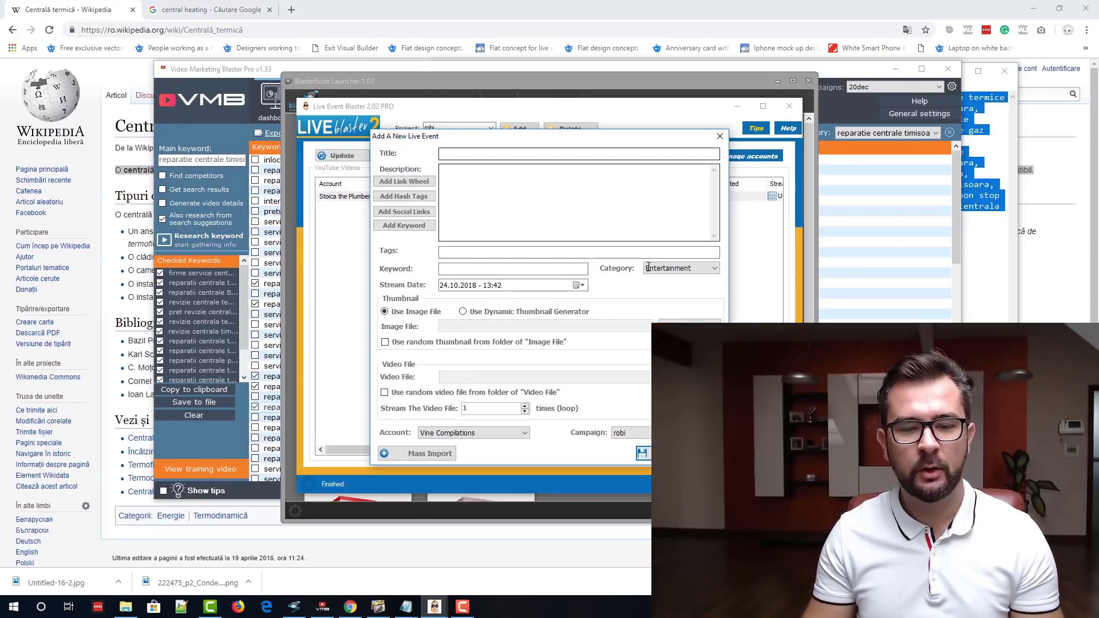
# - Choose the plumber channel account and mass-import the events from E:\robi.txt
pyautogui.click(481, 434)
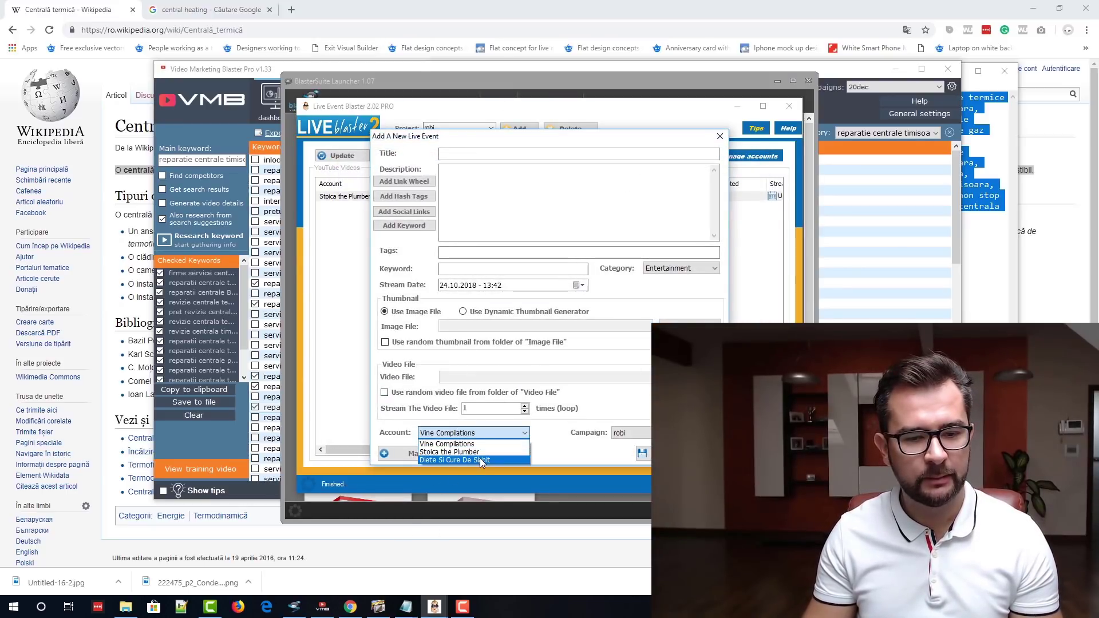
pyautogui.click(452, 453)
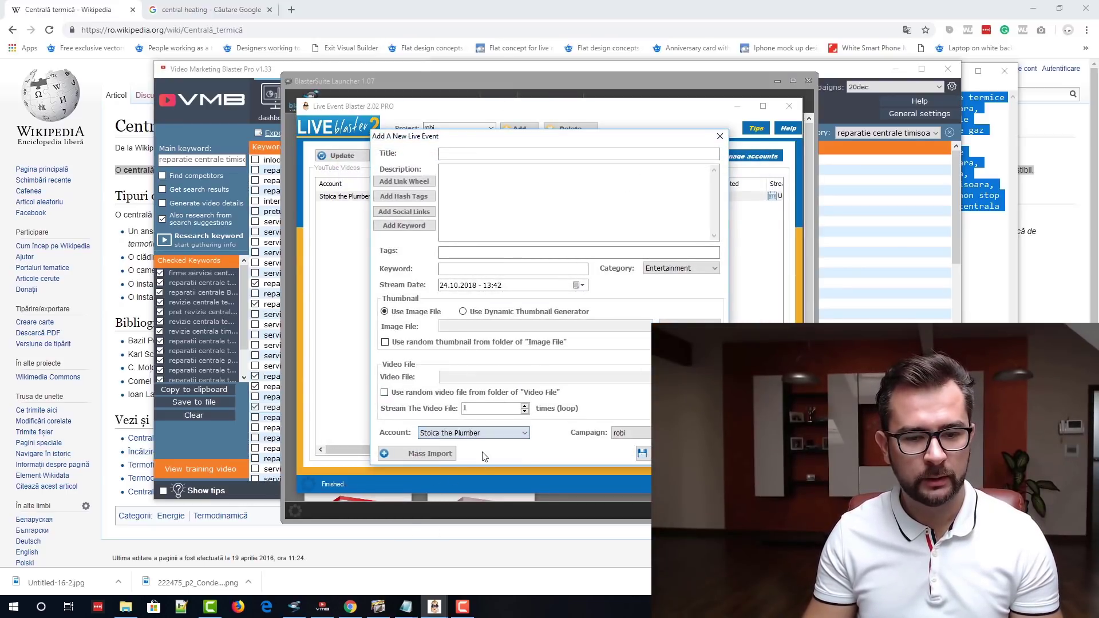
pyautogui.click(443, 454)
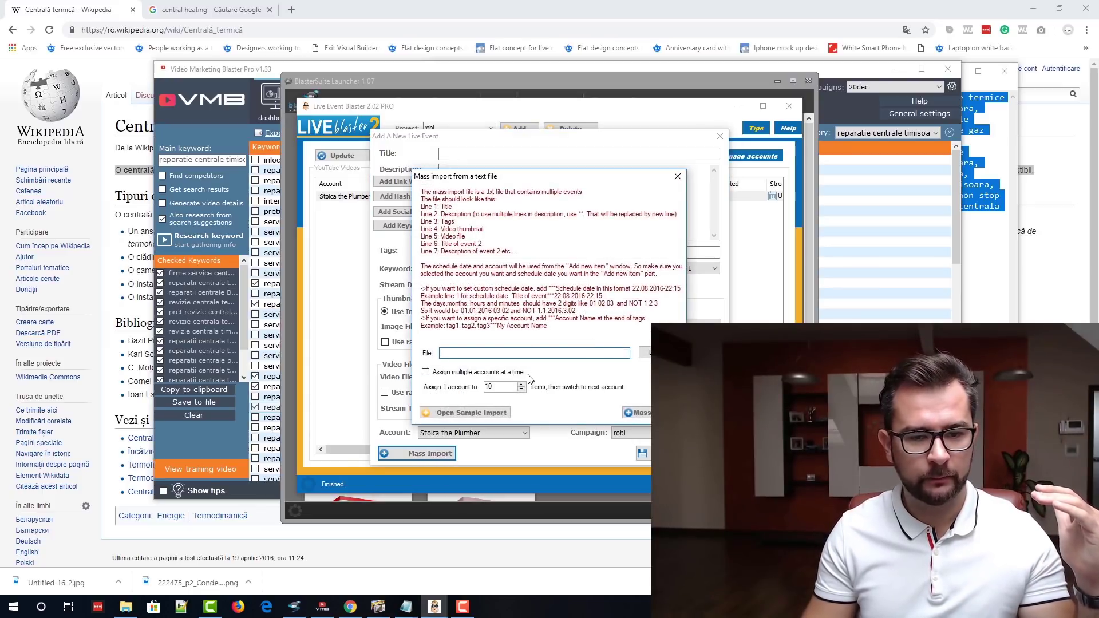
pyautogui.click(646, 352)
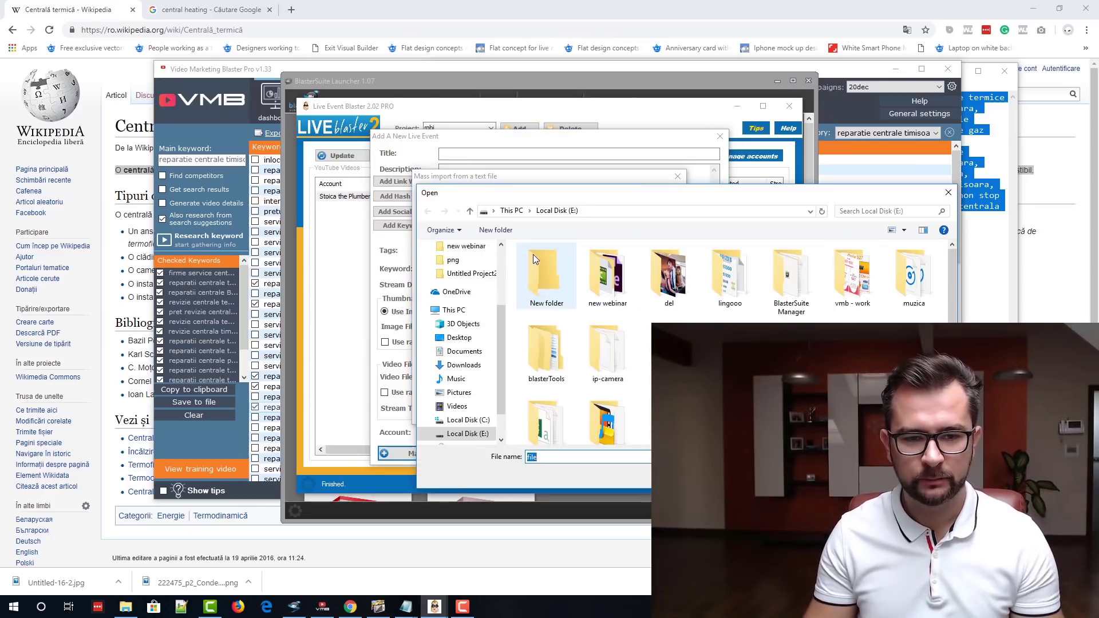
pyautogui.press('Escape')
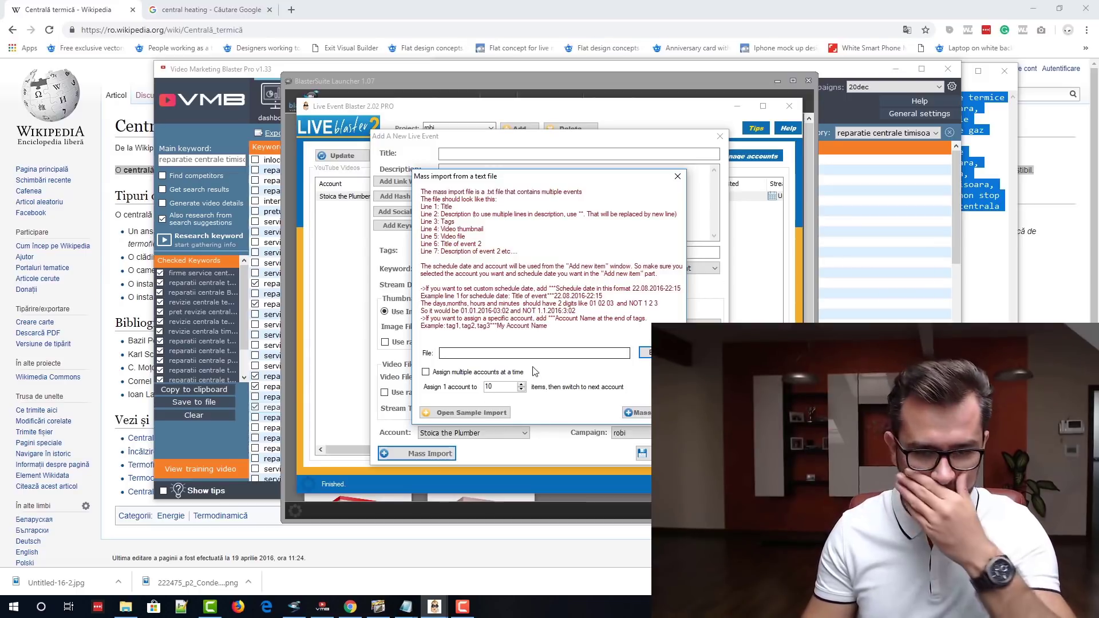
pyautogui.click(646, 352)
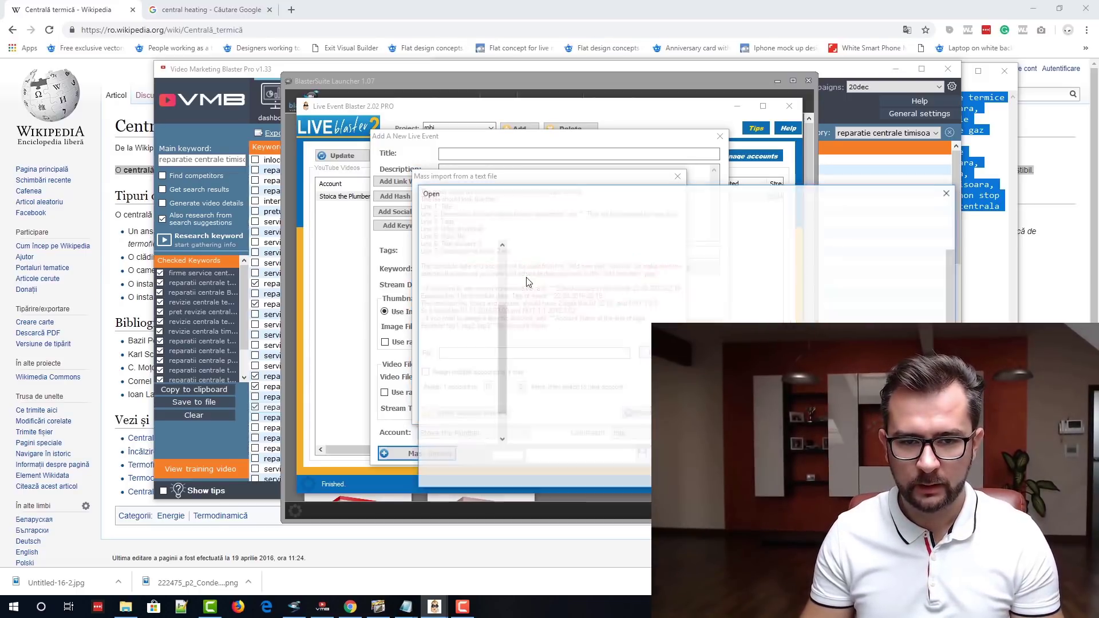
pyautogui.scroll(-1, 573, 372)
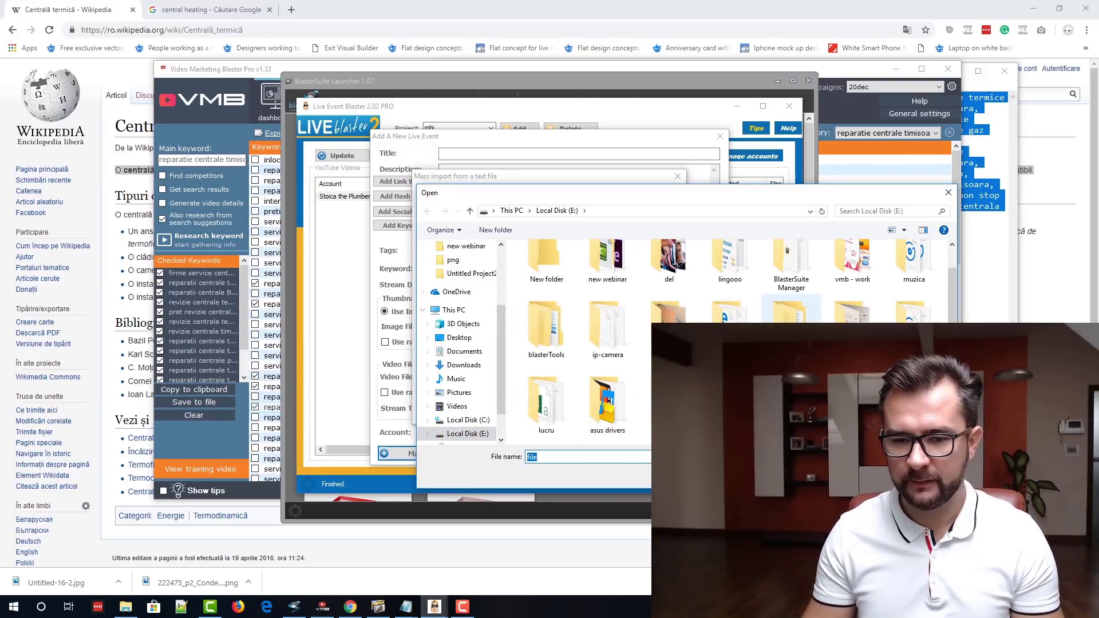
pyautogui.doubleClick(670, 401)
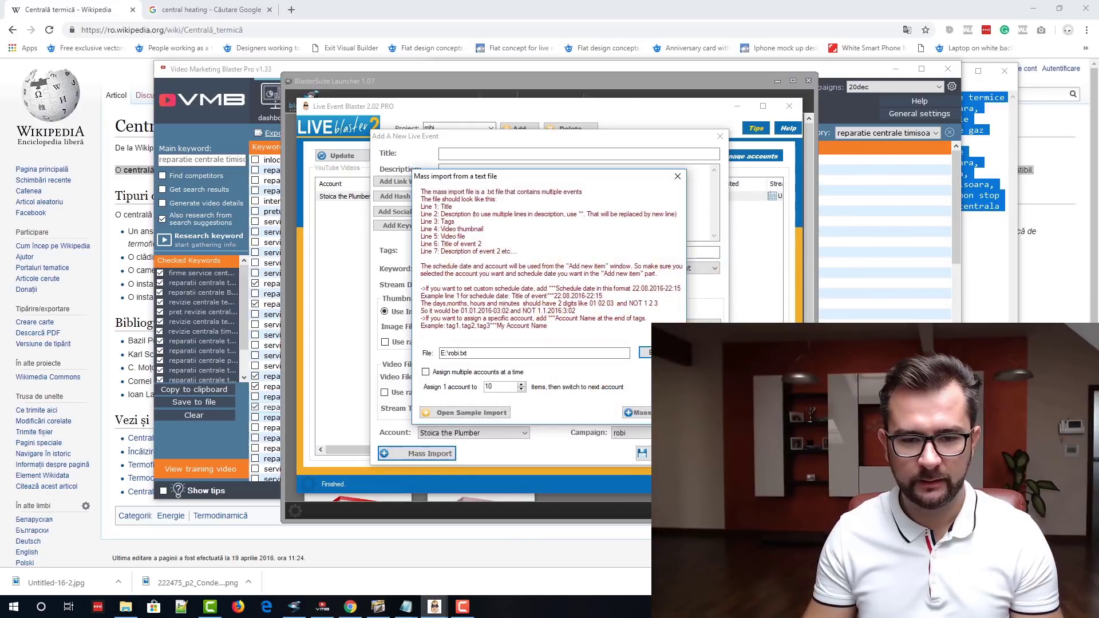
pyautogui.click(640, 412)
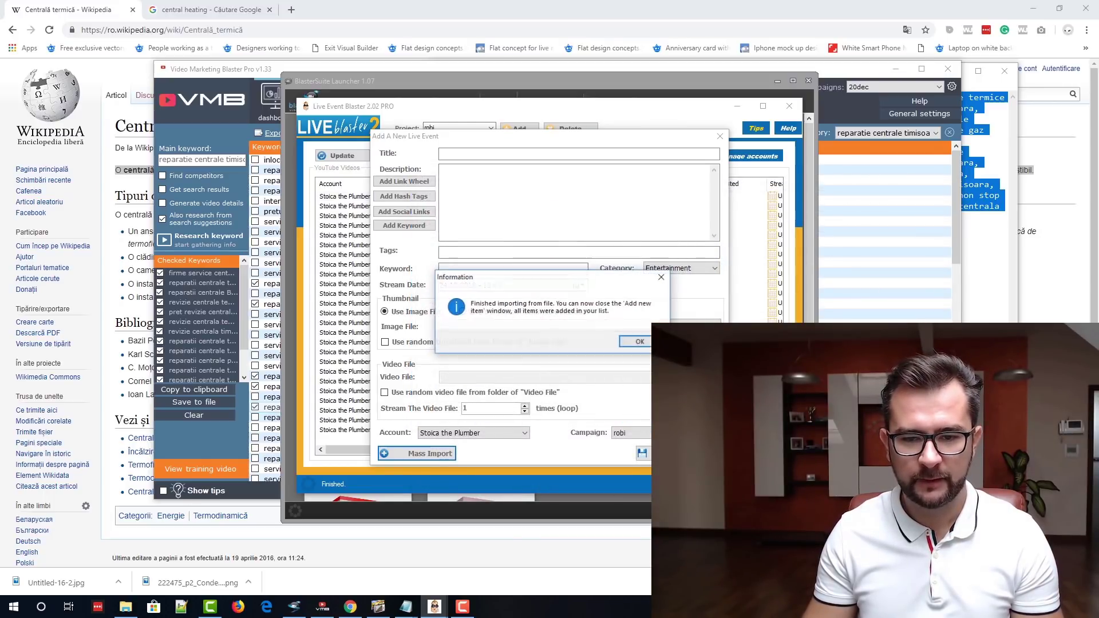
# - Dismiss the import-finished notice and close the Add A New Live Event form
pyautogui.press('Return')
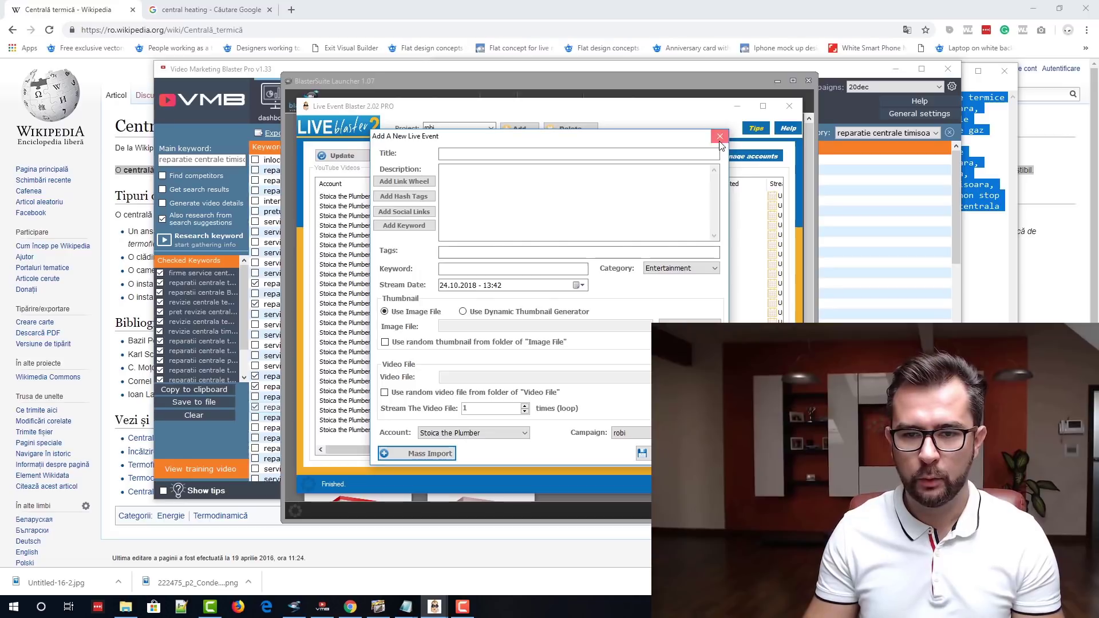
pyautogui.click(720, 136)
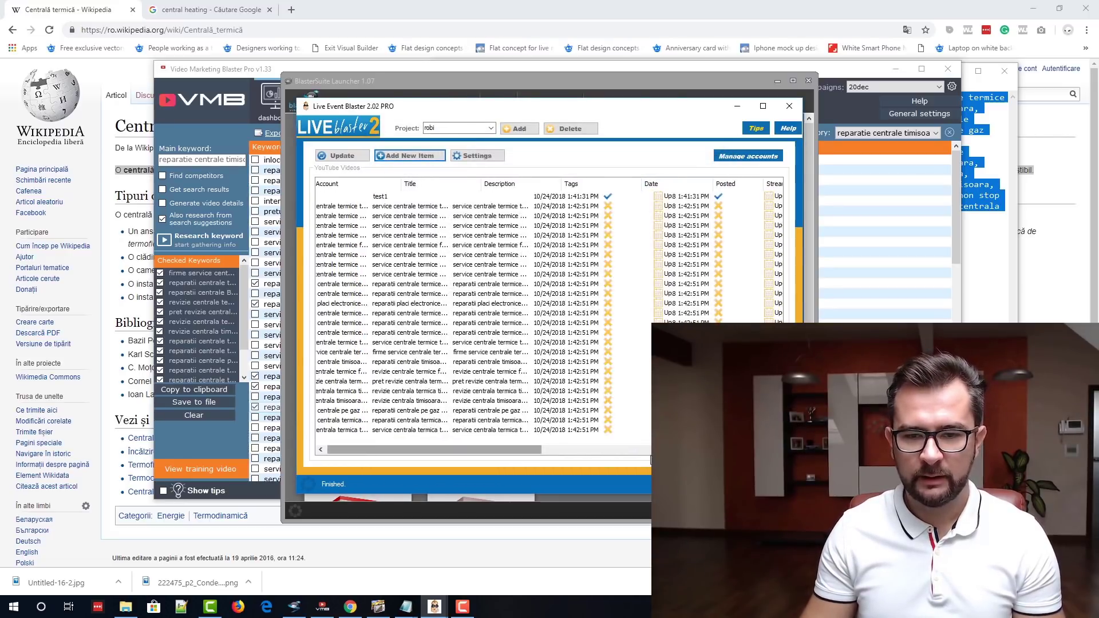
pyautogui.hscroll(10, 514, 455)
pyautogui.hscroll(-8, 445, 445)
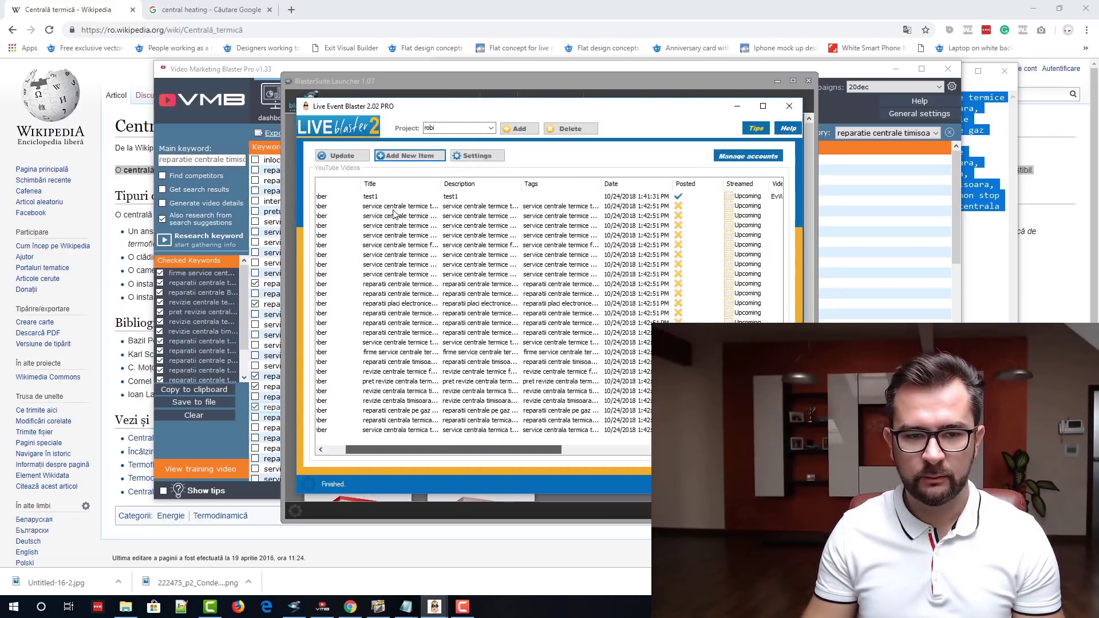
pyautogui.hscroll(-3, 441, 452)
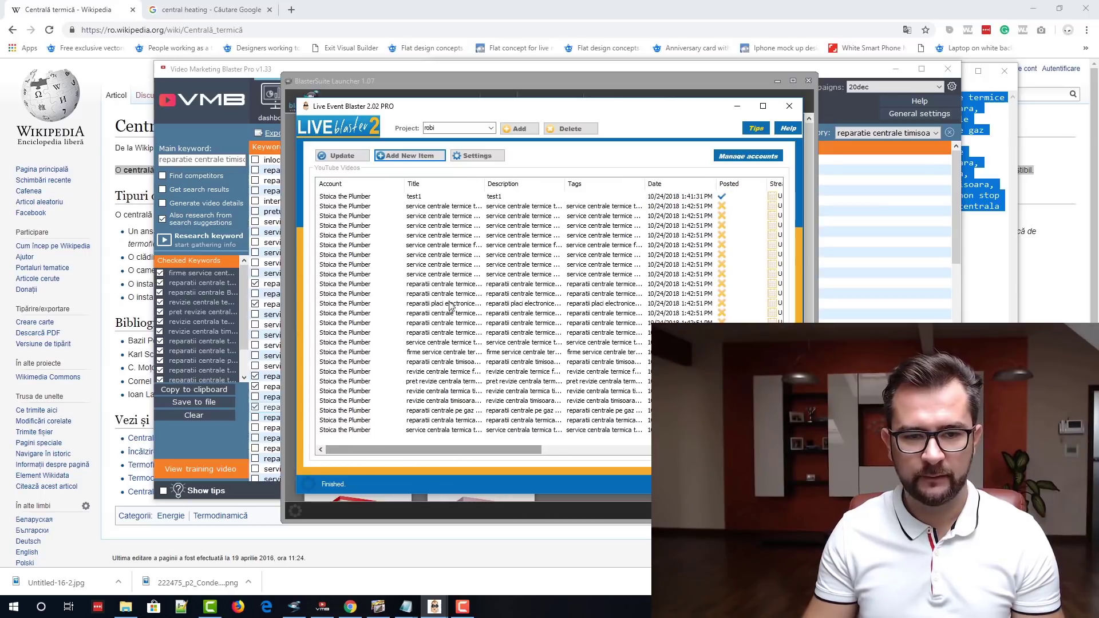
# - Select the events from the second row to the last and open Update actions
pyautogui.click(406, 207)
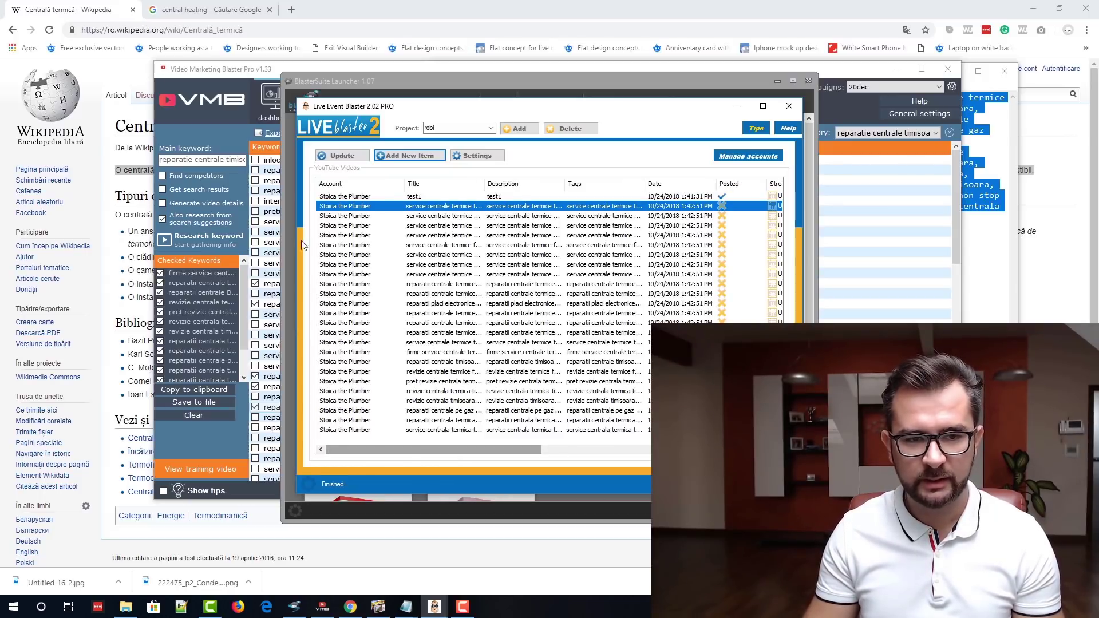
pyautogui.keyDown('shift'); pyautogui.click(361, 433); pyautogui.keyUp('shift')
pyautogui.click(343, 155)
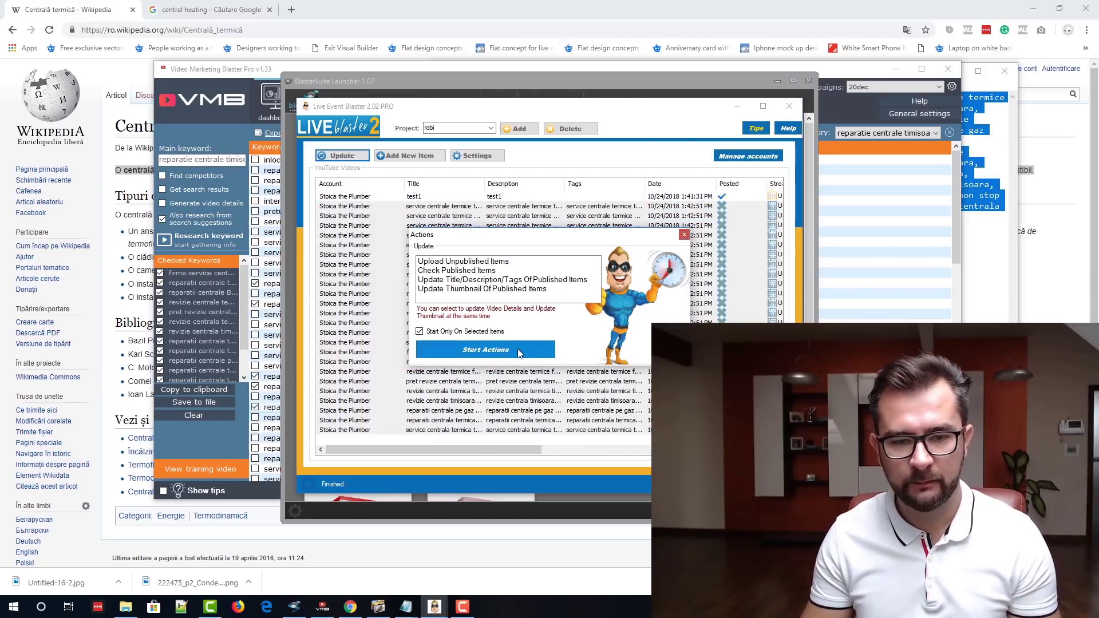
# - Start uploading the unpublished items and widen the Title column
pyautogui.click(488, 263)
pyautogui.click(520, 351)
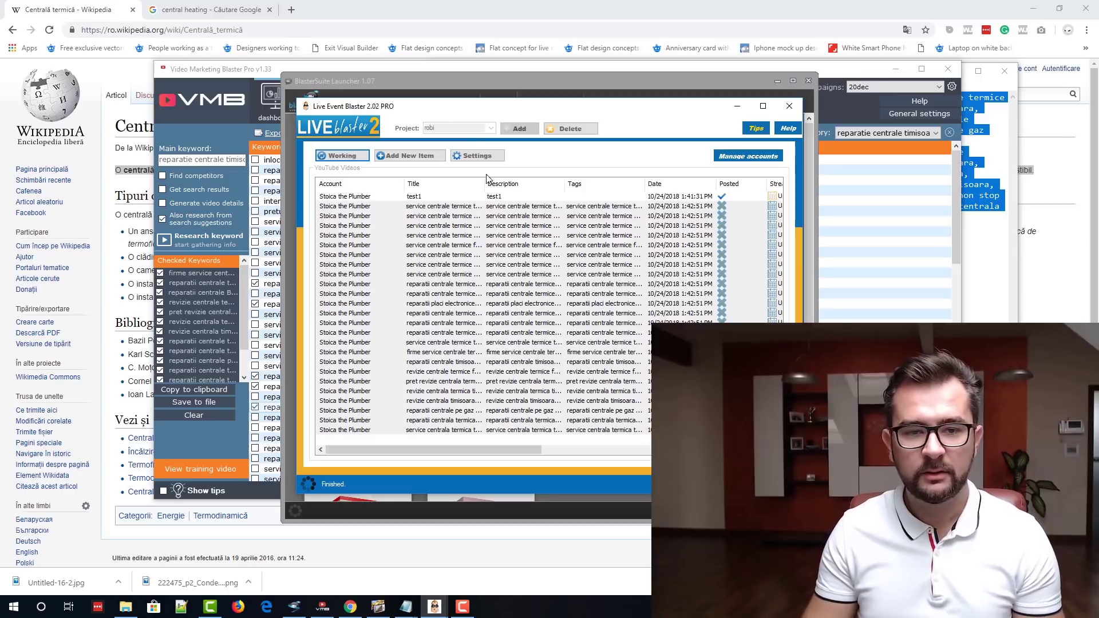
pyautogui.moveTo(485, 179); pyautogui.dragTo(532, 190)
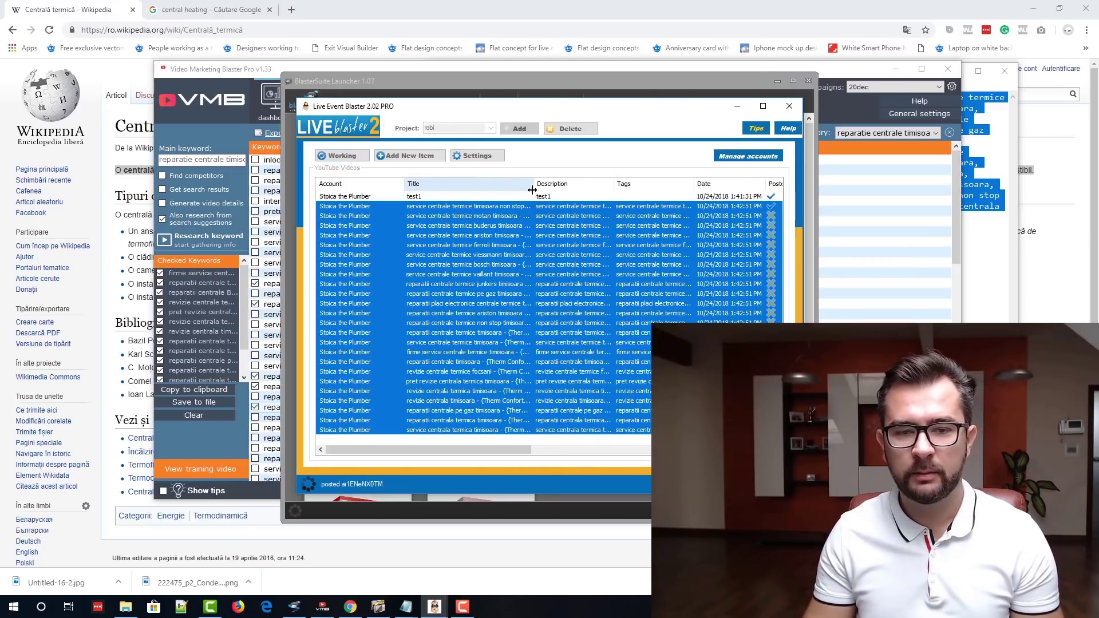
# - Check posted rows and open the timisoara non stop event's YouTube page
pyautogui.click(547, 226)
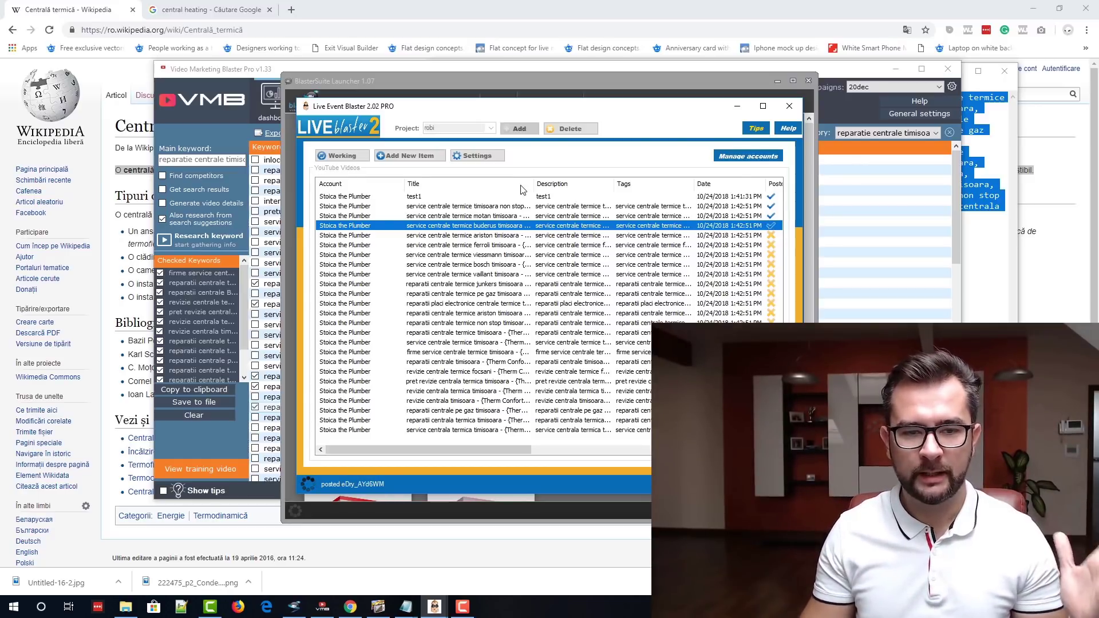
pyautogui.click(481, 209)
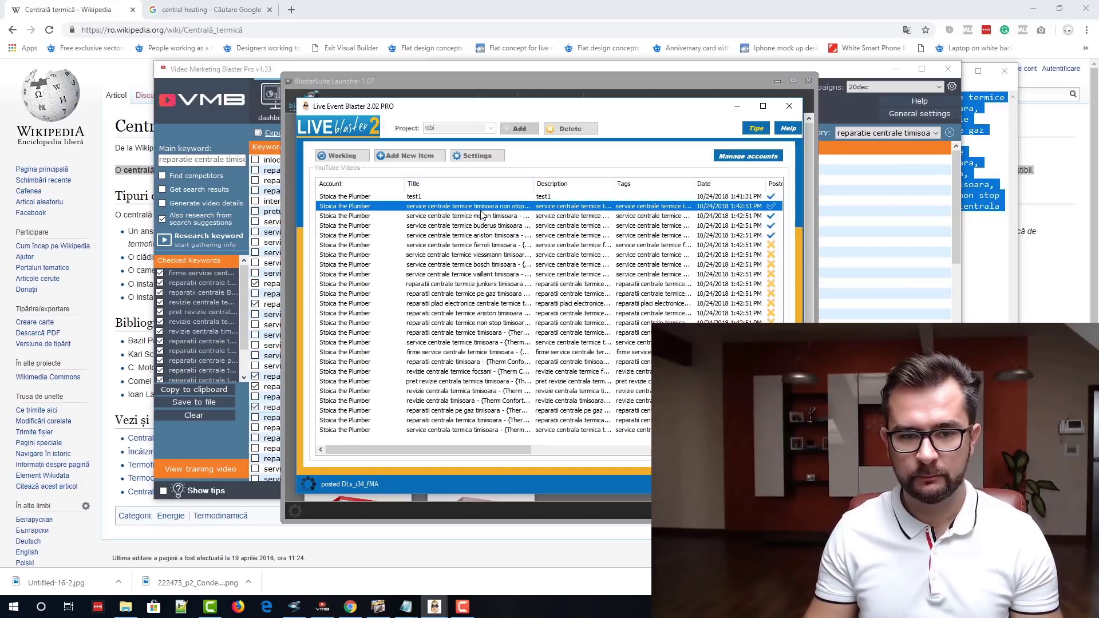
pyautogui.doubleClick(482, 210)
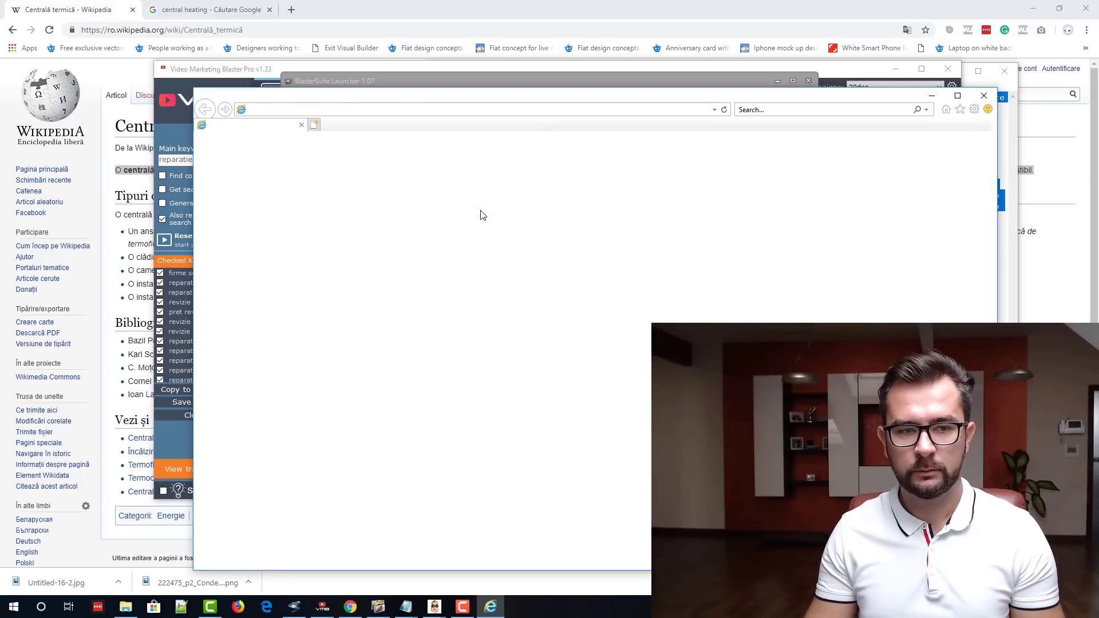
# - Maximize the browser and highlight the 'Live in 2 days', October 24, 1:42 PM schedule
pyautogui.click(958, 96)
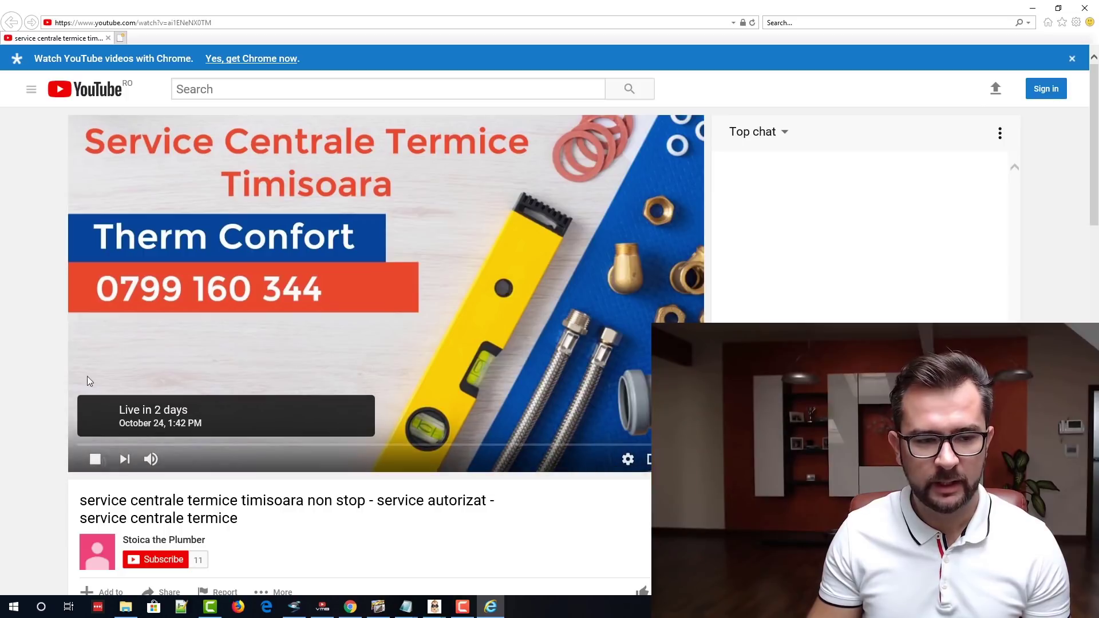
pyautogui.moveTo(138, 410); pyautogui.dragTo(191, 422)
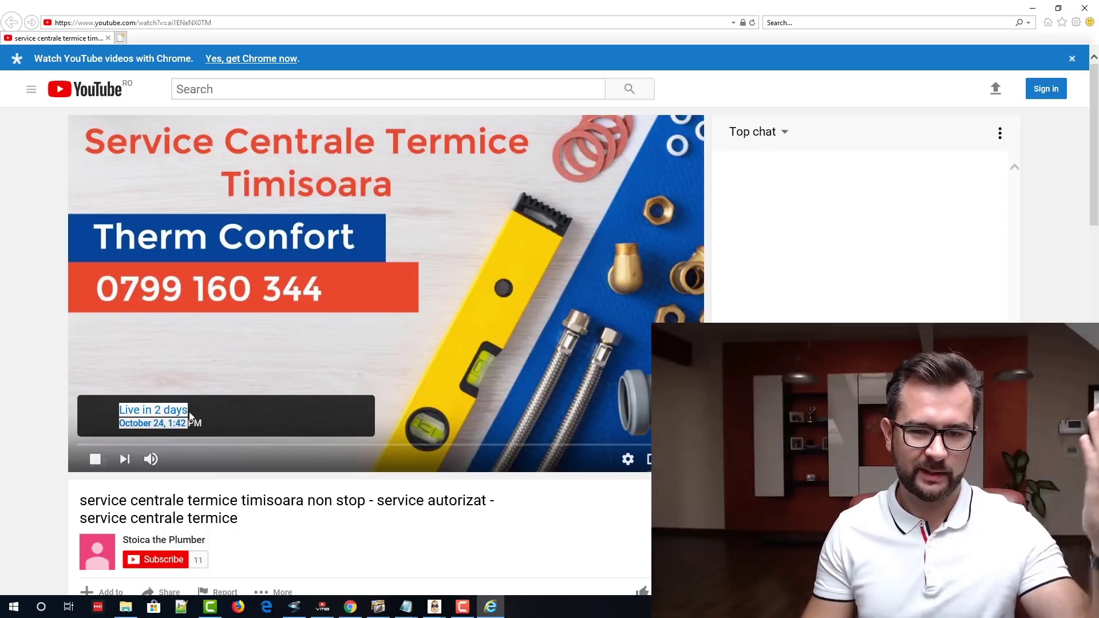
pyautogui.moveTo(198, 423); pyautogui.dragTo(168, 423)
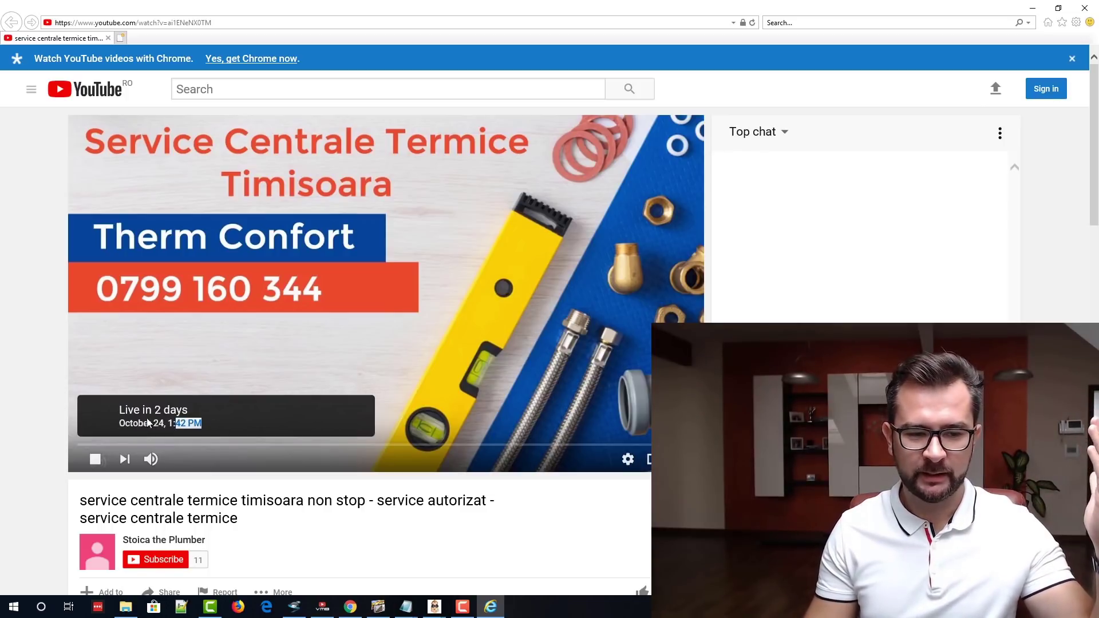
pyautogui.tripleClick(135, 410)
pyautogui.click(140, 410)
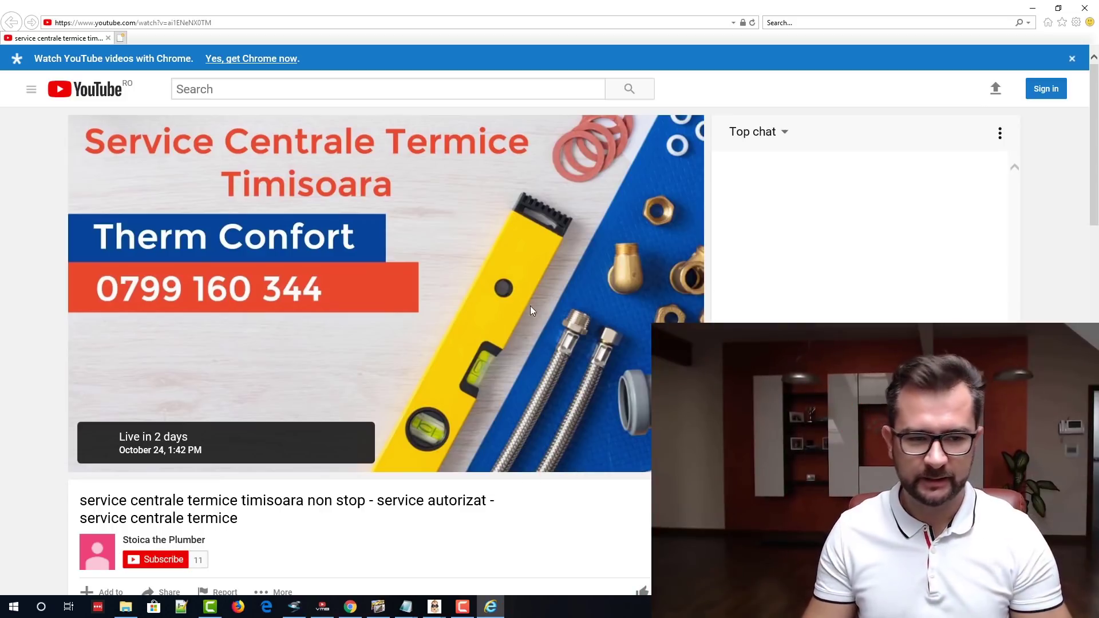
pyautogui.scroll(-4, 534, 400)
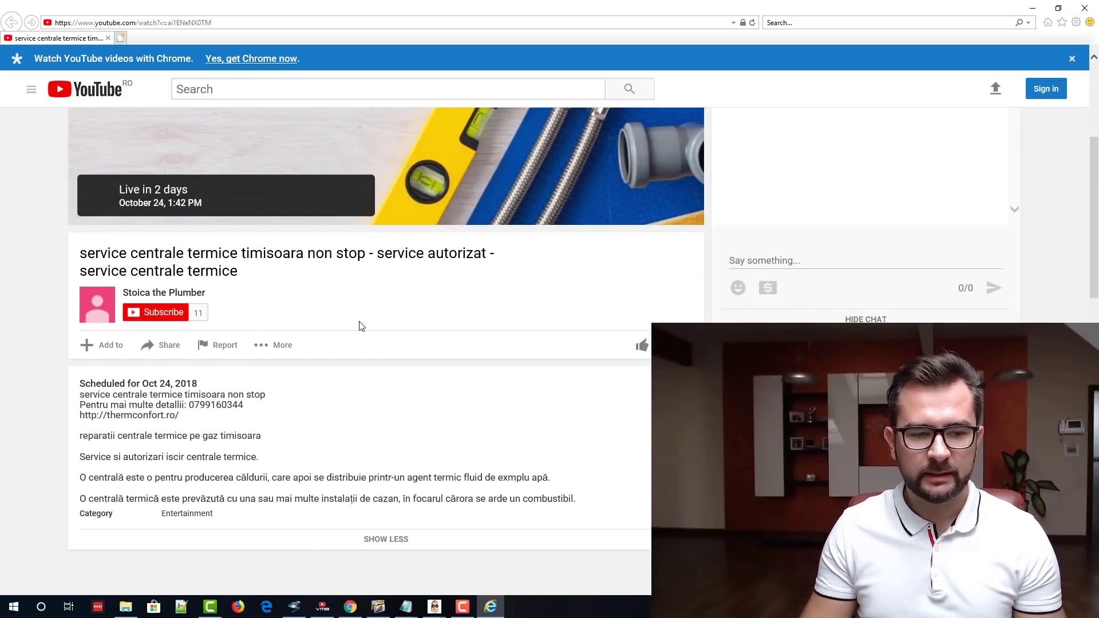
pyautogui.scroll(3, 318, 295)
pyautogui.scroll(-3, 229, 335)
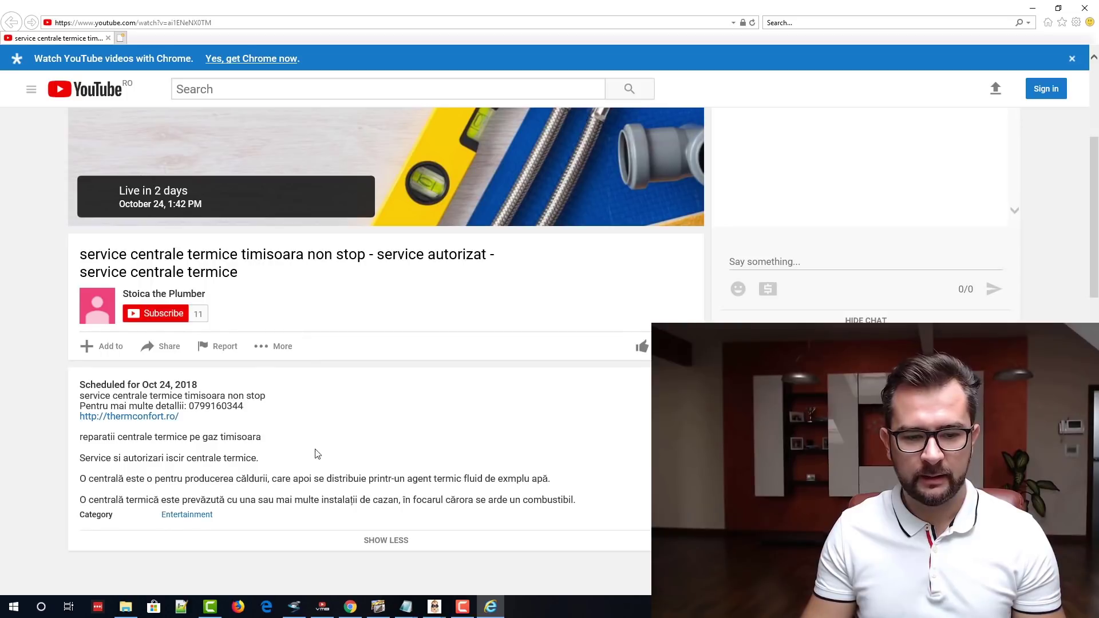
pyautogui.scroll(-1, 318, 455)
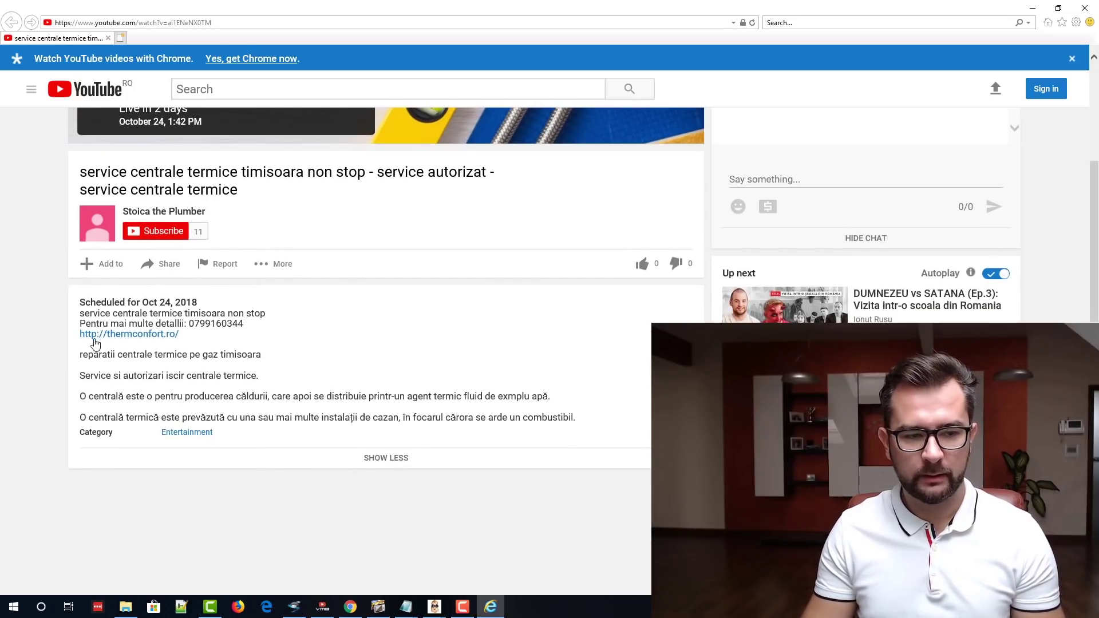
pyautogui.moveTo(115, 355); pyautogui.dragTo(504, 418)
pyautogui.click(576, 421)
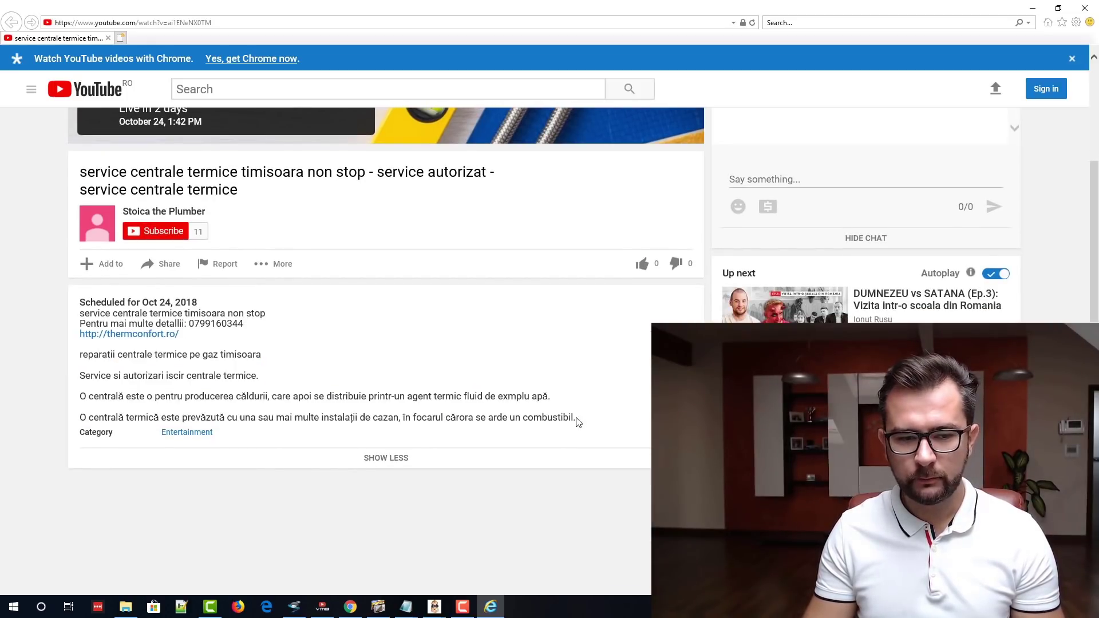
pyautogui.moveTo(578, 422); pyautogui.dragTo(80, 375)
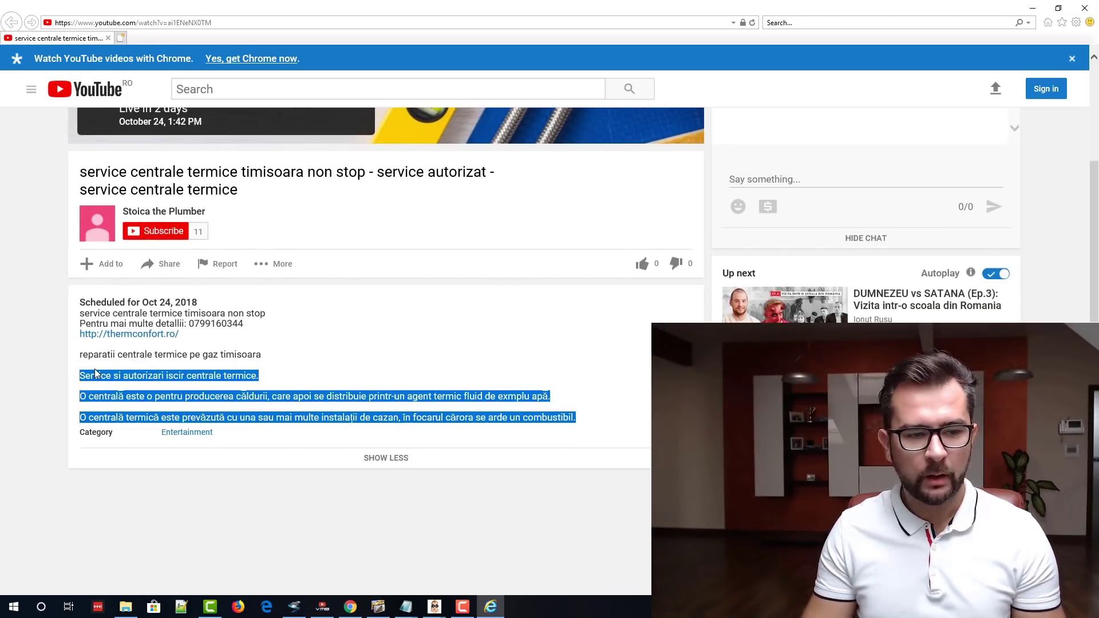
pyautogui.doubleClick(217, 324)
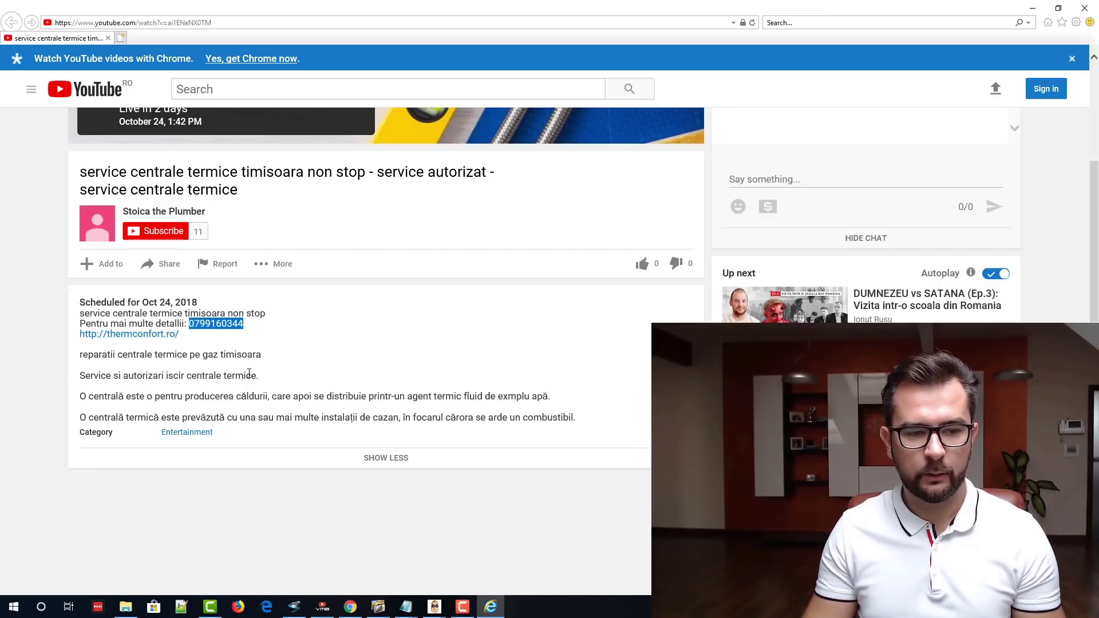
pyautogui.doubleClick(236, 313)
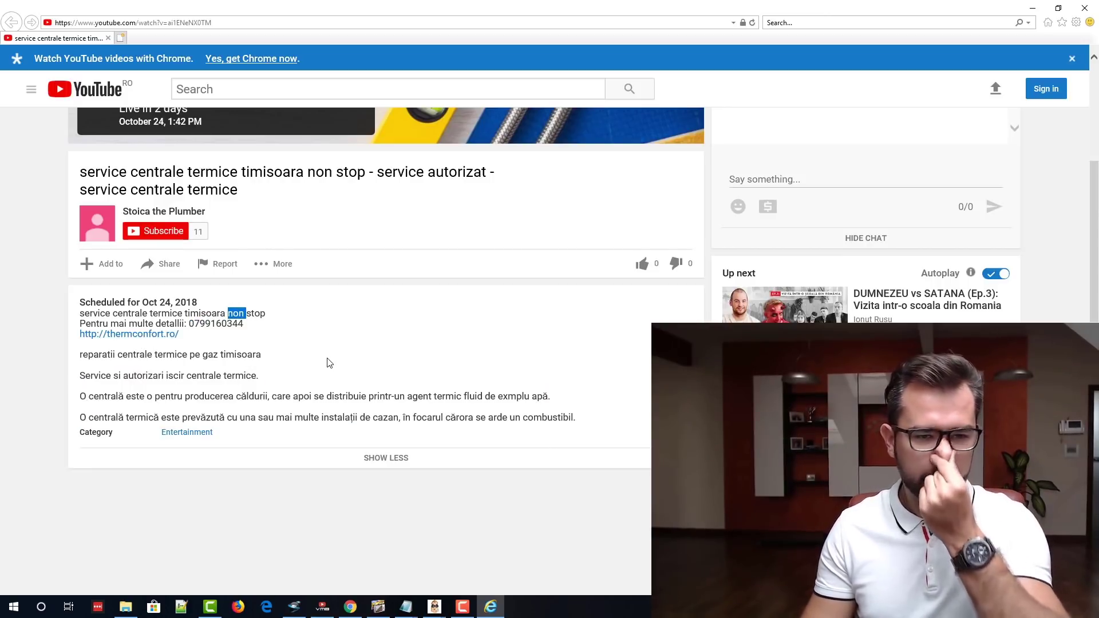
pyautogui.scroll(5, 330, 363)
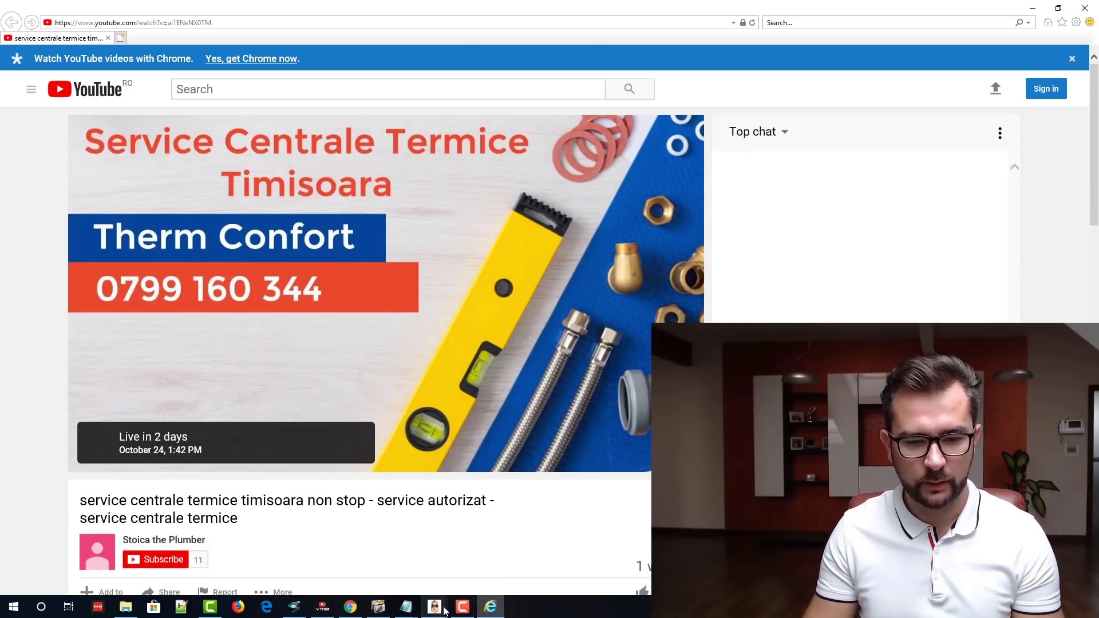
# - Confirm Finished Updating in Live Event Blaster, then start a new browser tab
pyautogui.moveTo(447, 609)
pyautogui.click(484, 552)
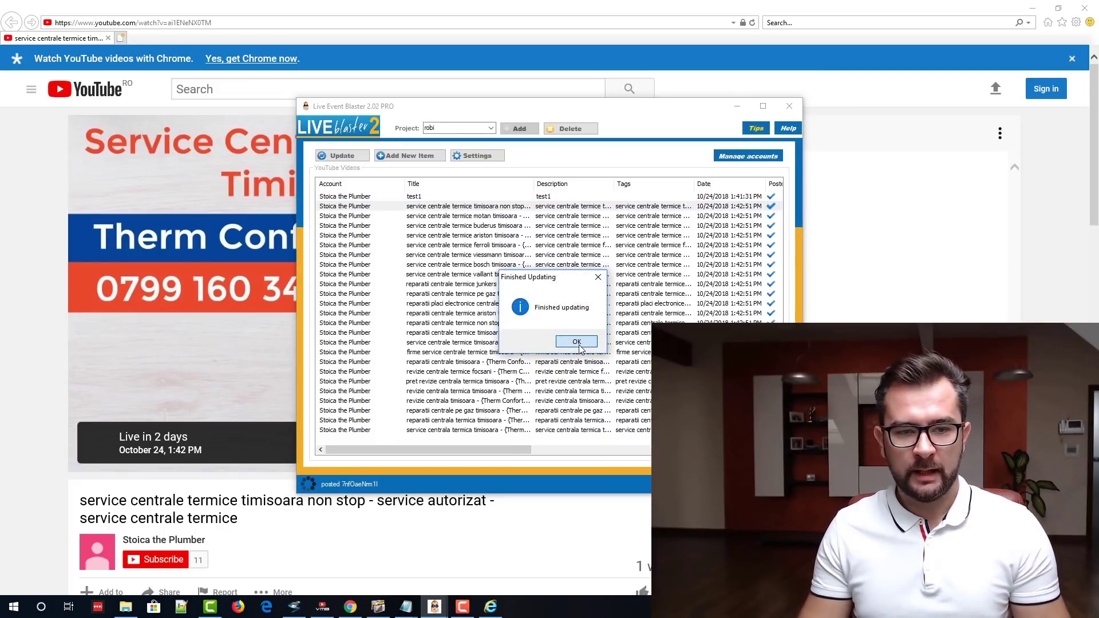
pyautogui.click(578, 343)
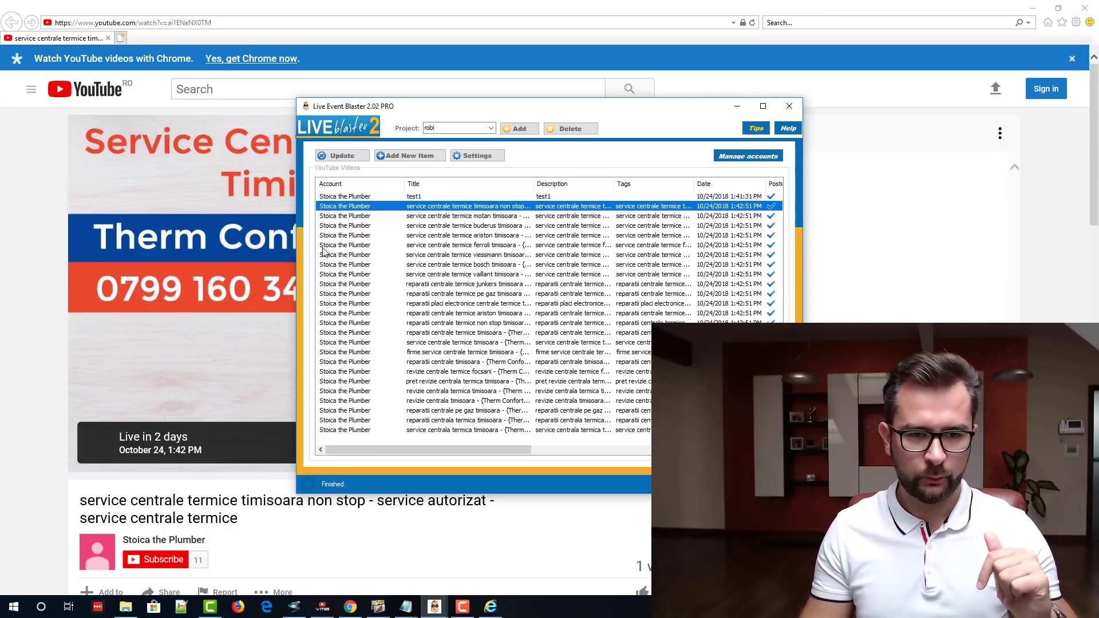
pyautogui.click(121, 37)
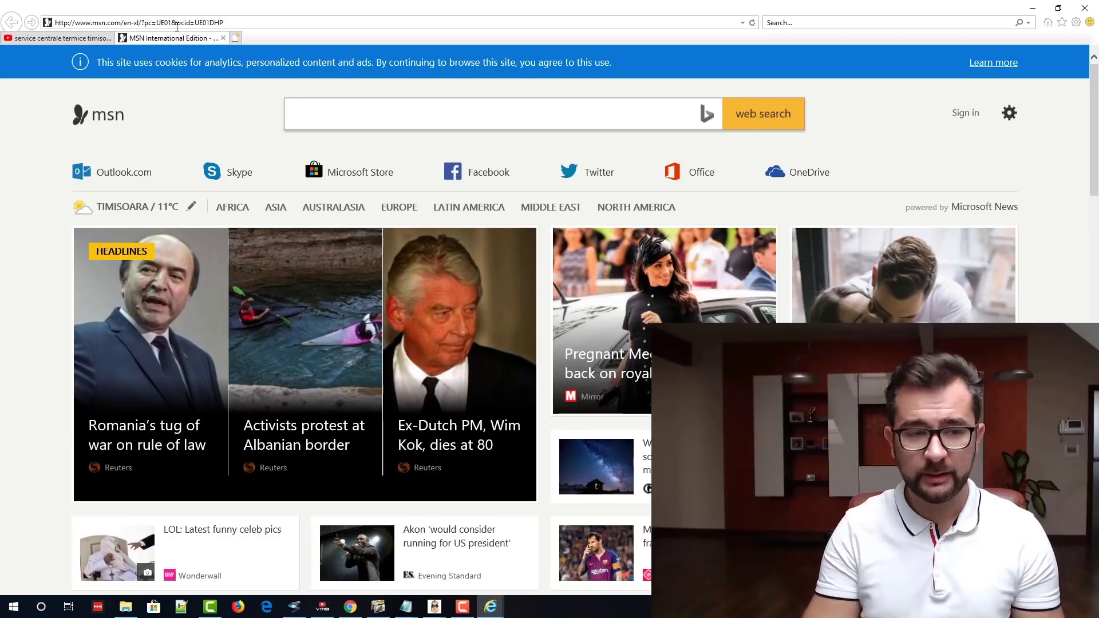
# - Go to google.com in the address bar
pyautogui.write('goo')
pyautogui.click(172, 22)
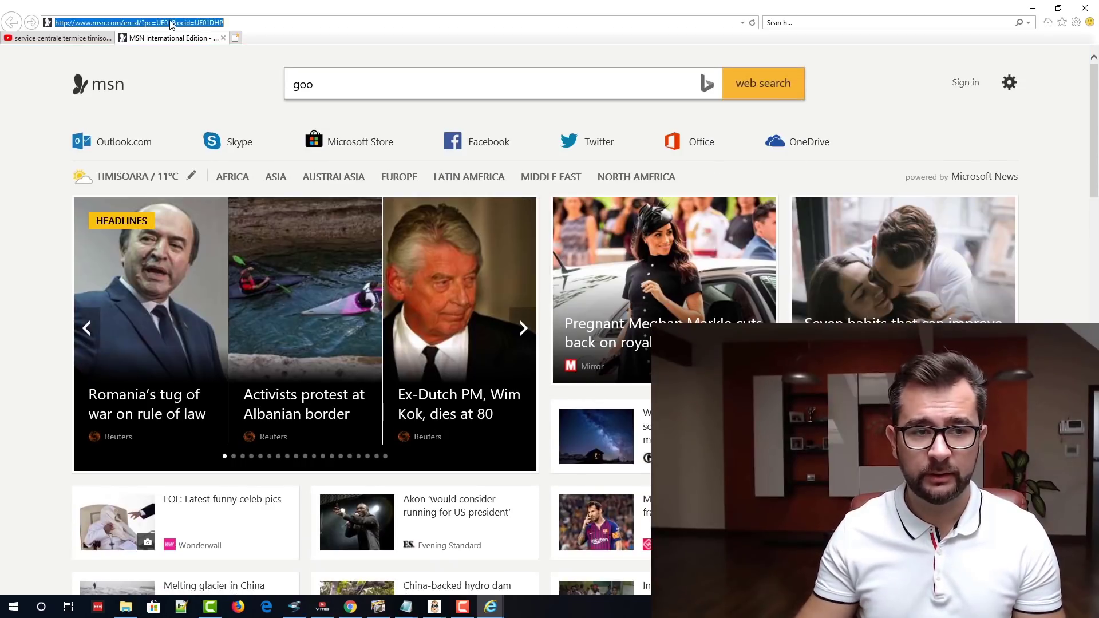
pyautogui.write('google.com/')
pyautogui.press('Return')
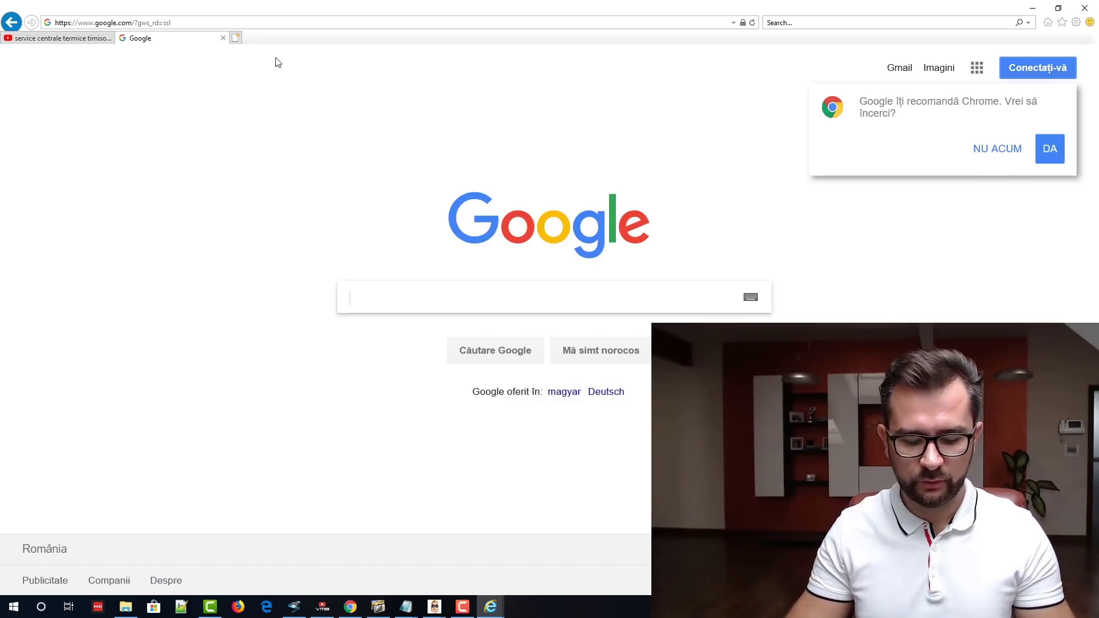
# - Search Google for 'timisoara' and open the results in Hărți (Maps)
pyautogui.write('timisoara')
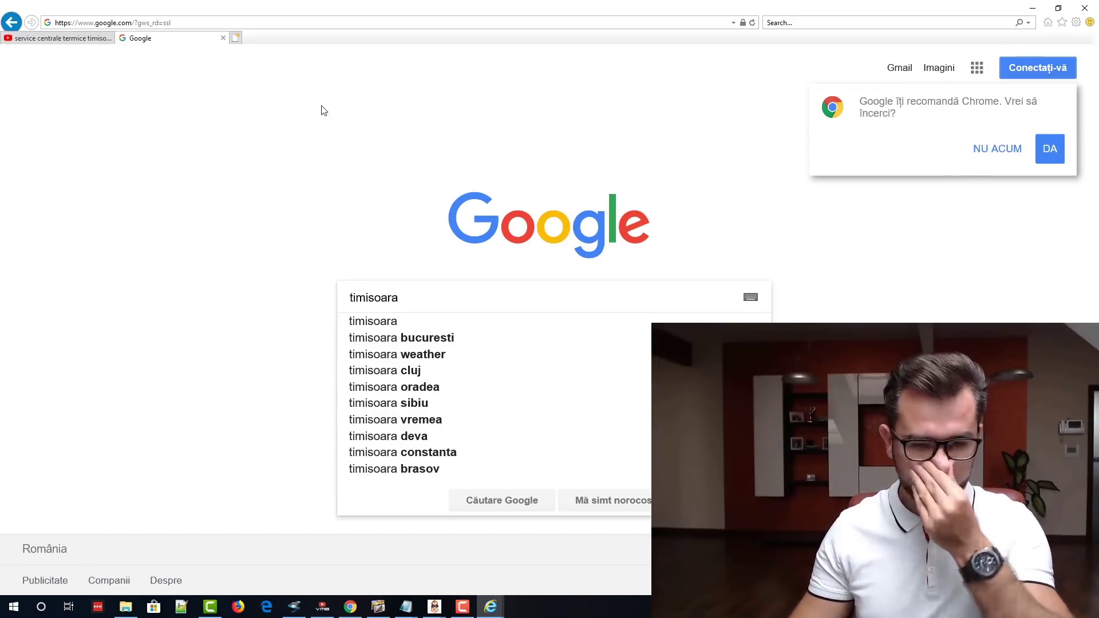
pyautogui.click(453, 321)
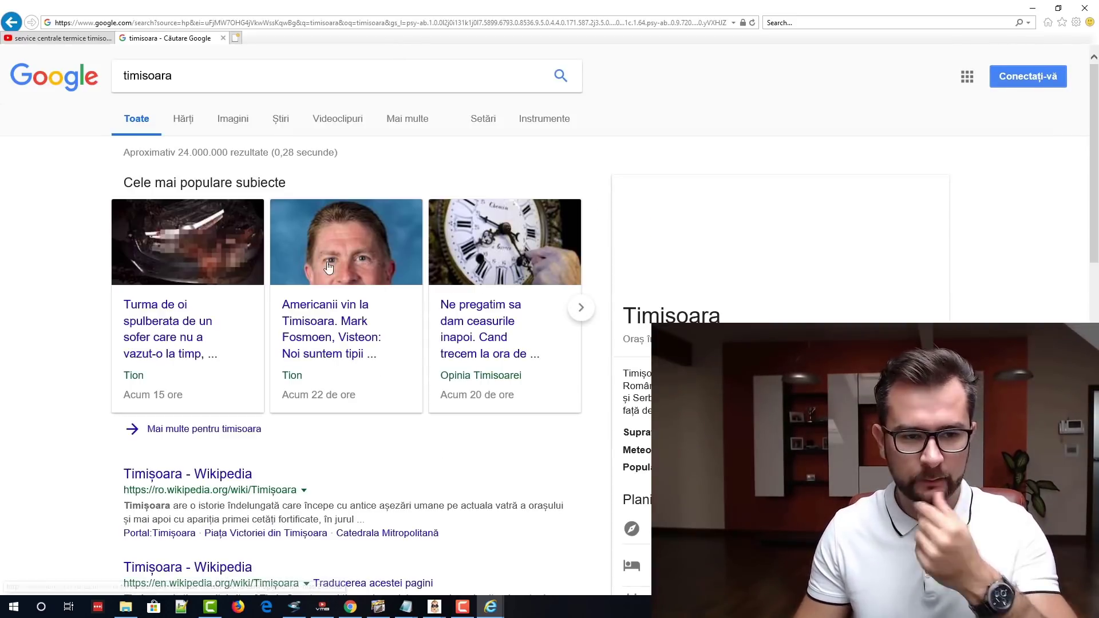
pyautogui.click(252, 78)
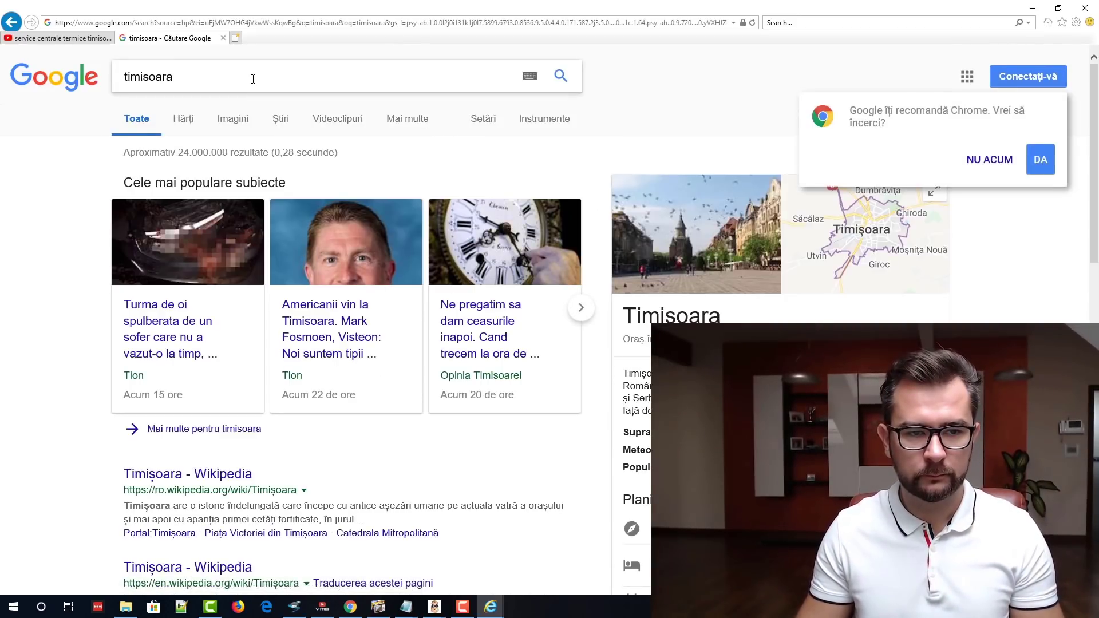
pyautogui.click(78, 162)
pyautogui.click(185, 118)
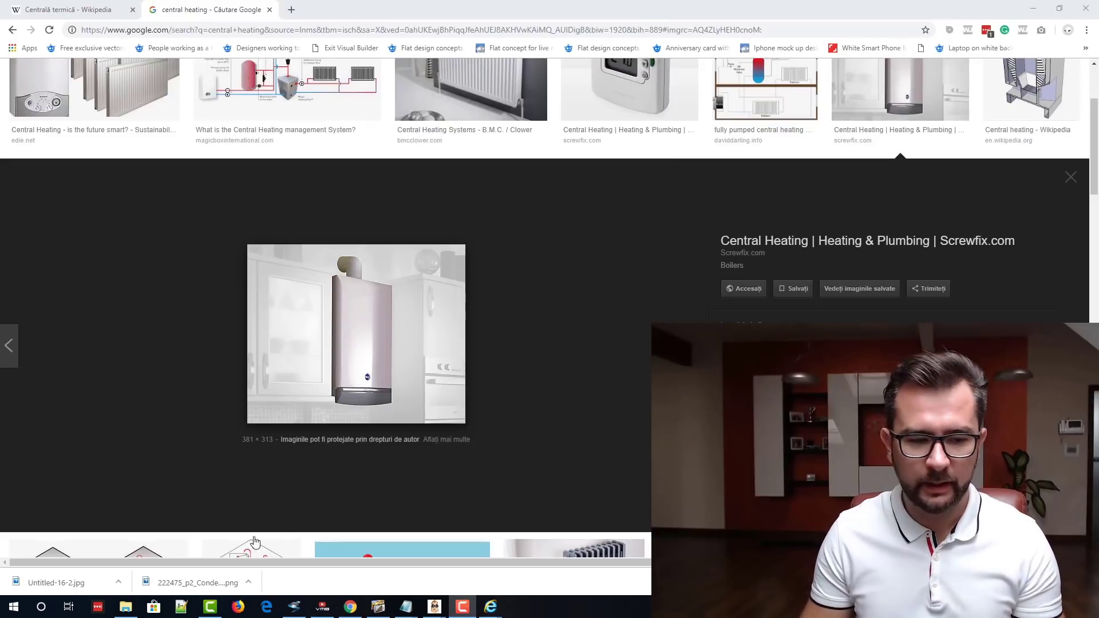
# - Close the ConvertKit tab that was opened by mistake
pyautogui.click(292, 9)
pyautogui.write('app.convertkit.com')
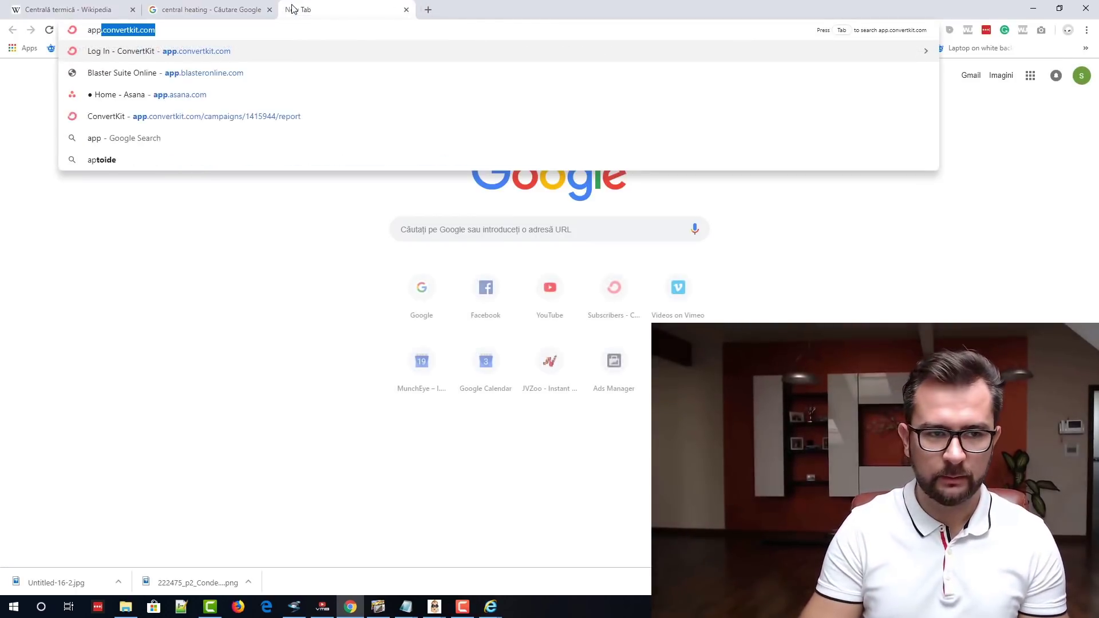
pyautogui.press('Return')
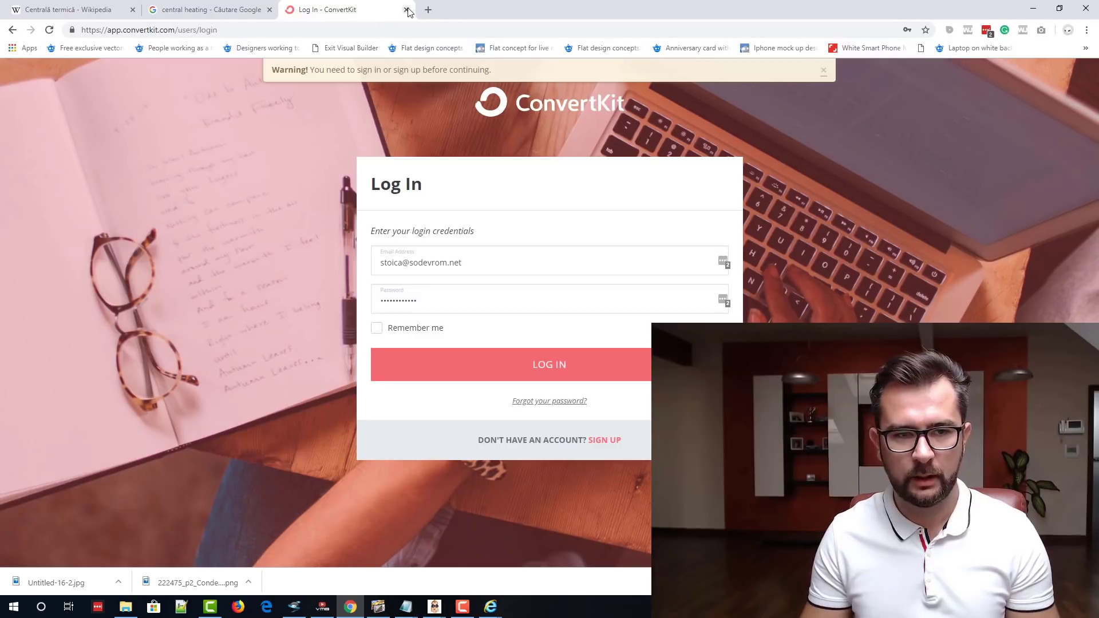
pyautogui.click(407, 10)
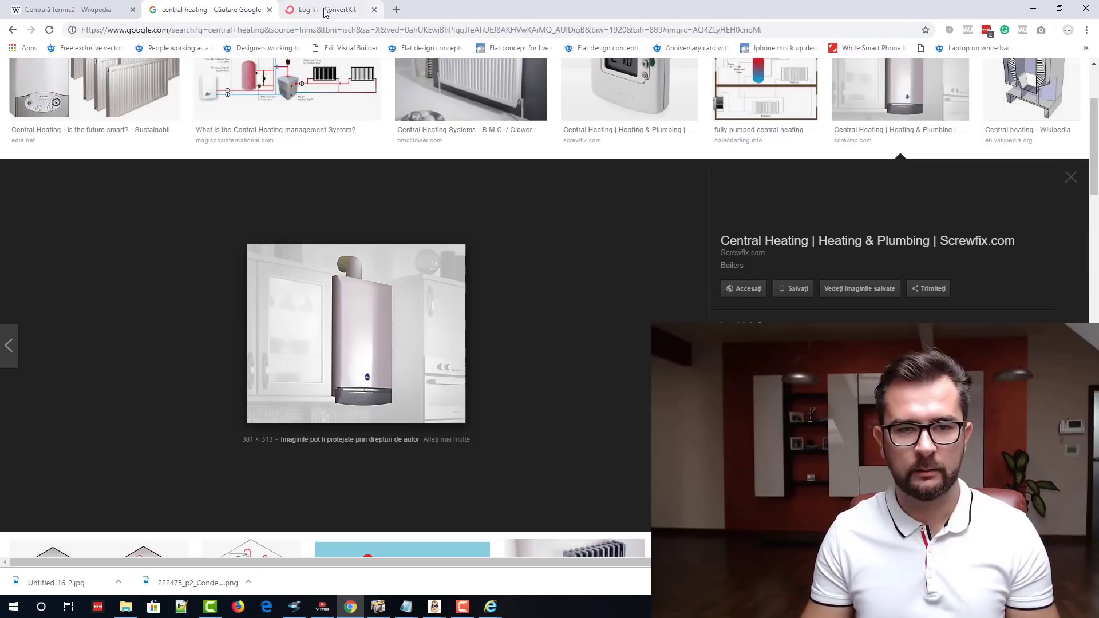
# - Load app.blasteronline.com in a new tab
pyautogui.click(292, 14)
pyautogui.write('app.bla')
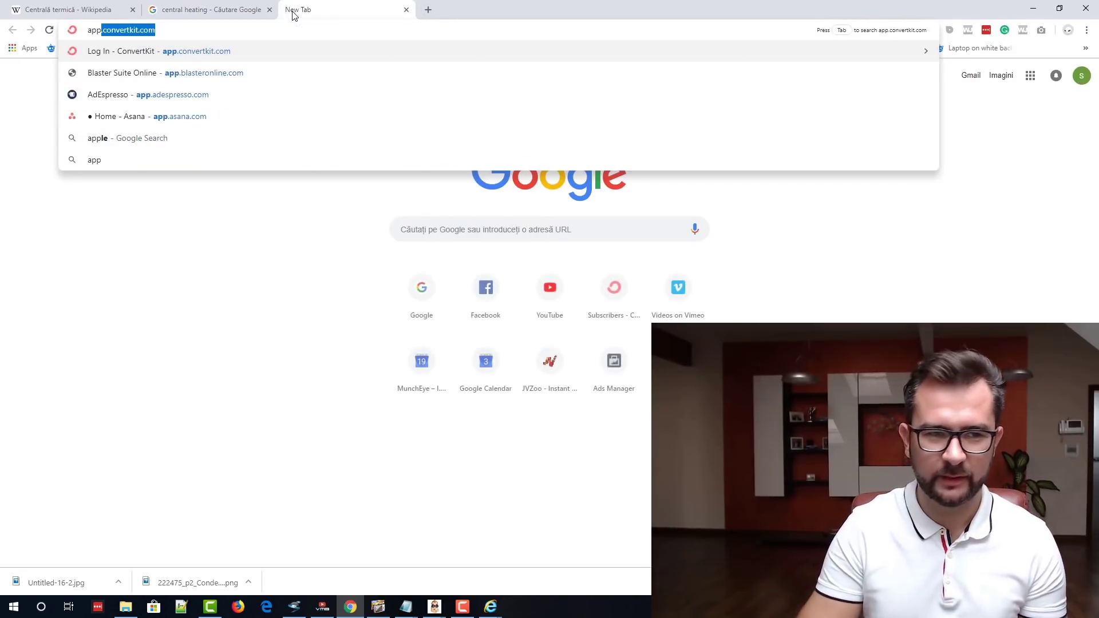
pyautogui.write('ster')
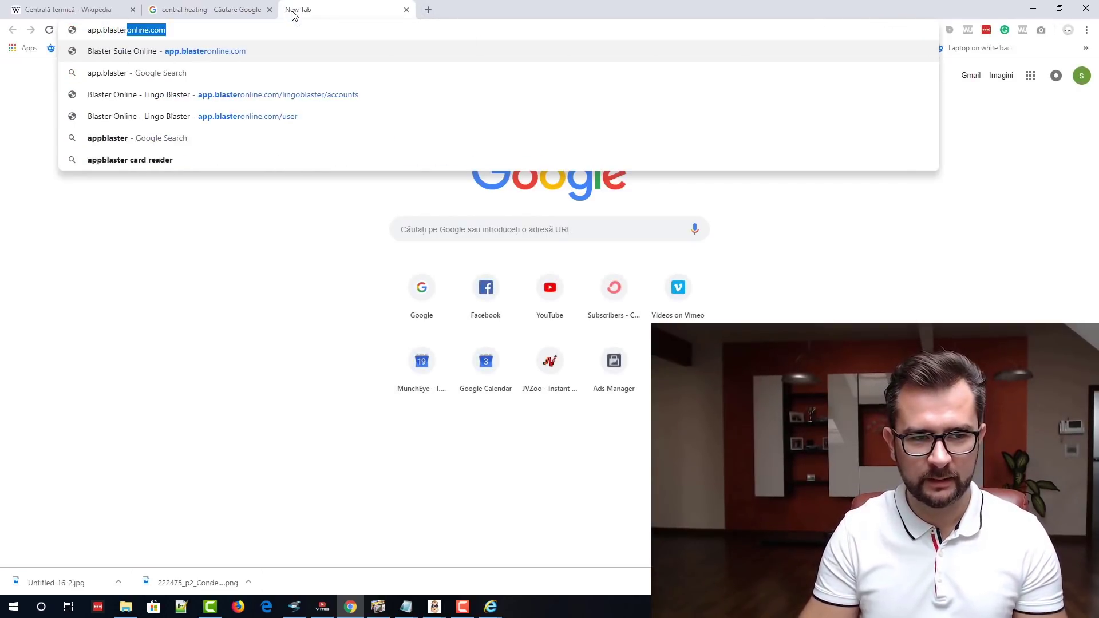
pyautogui.press('Return')
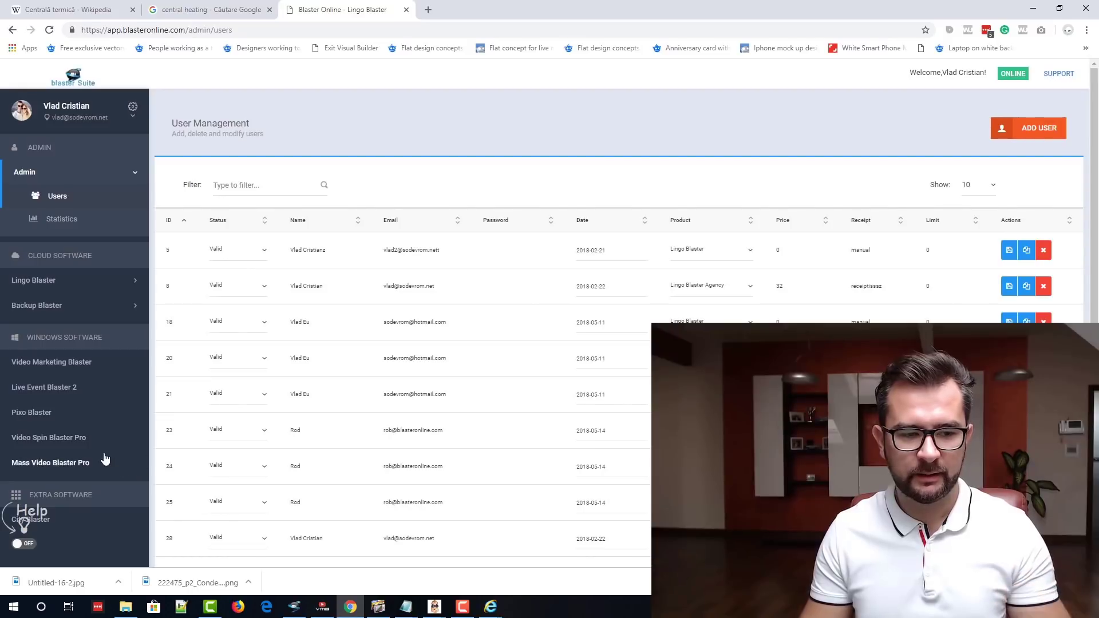
# - Open City Blaster from the Extra Software section of the sidebar
pyautogui.scroll(-2, 69, 503)
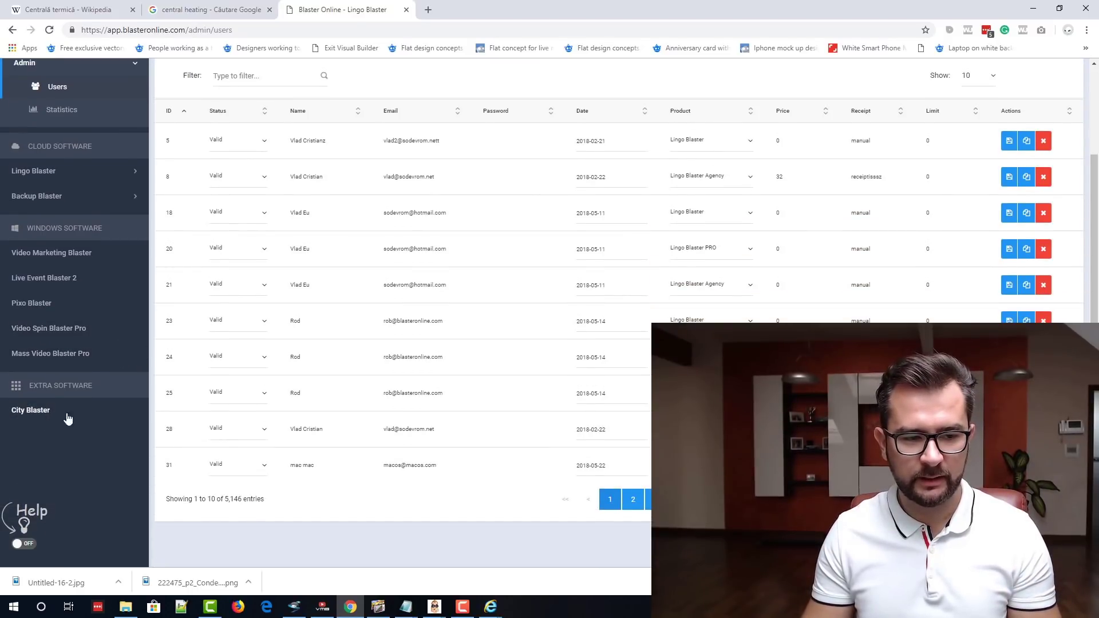
pyautogui.click(73, 411)
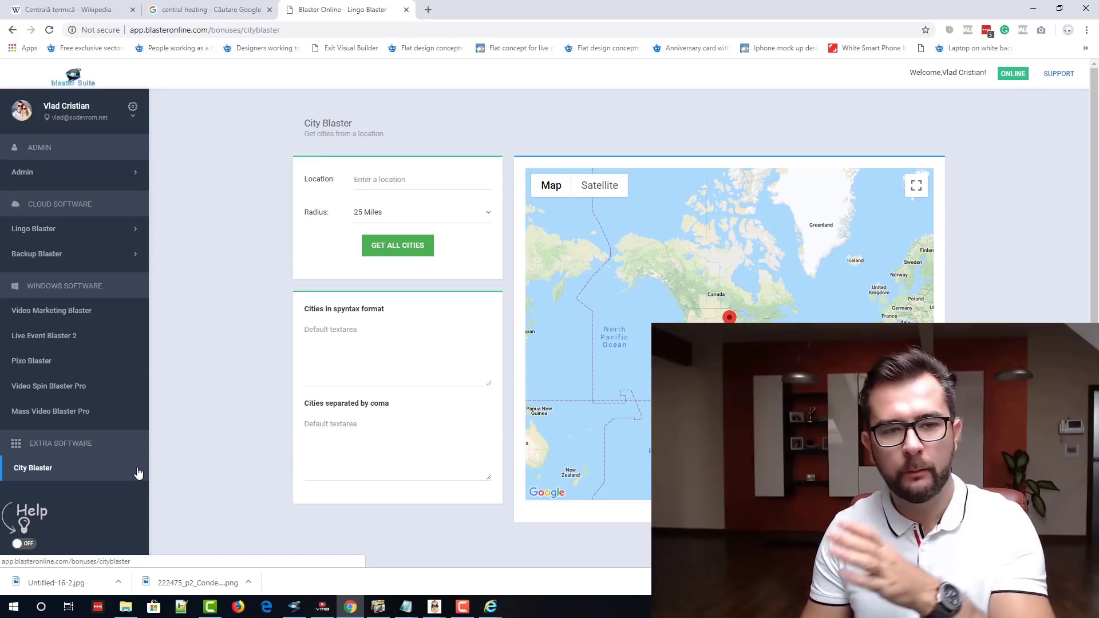
# - Generate all cities within 25 Miles of Timișoara, Romania
pyautogui.click(379, 183)
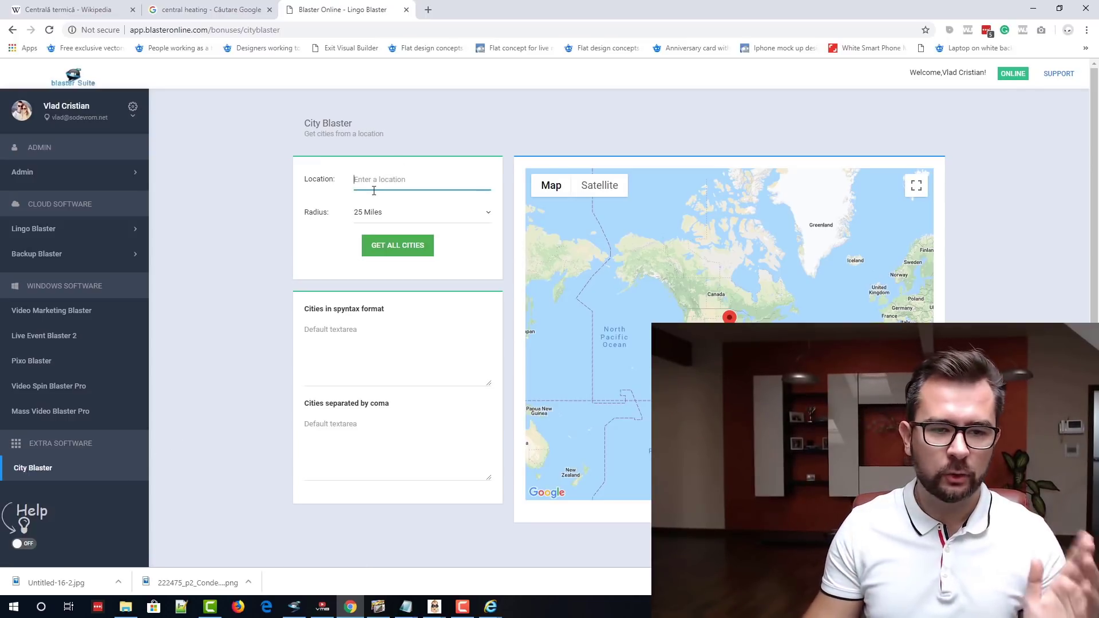
pyautogui.write('Timiso')
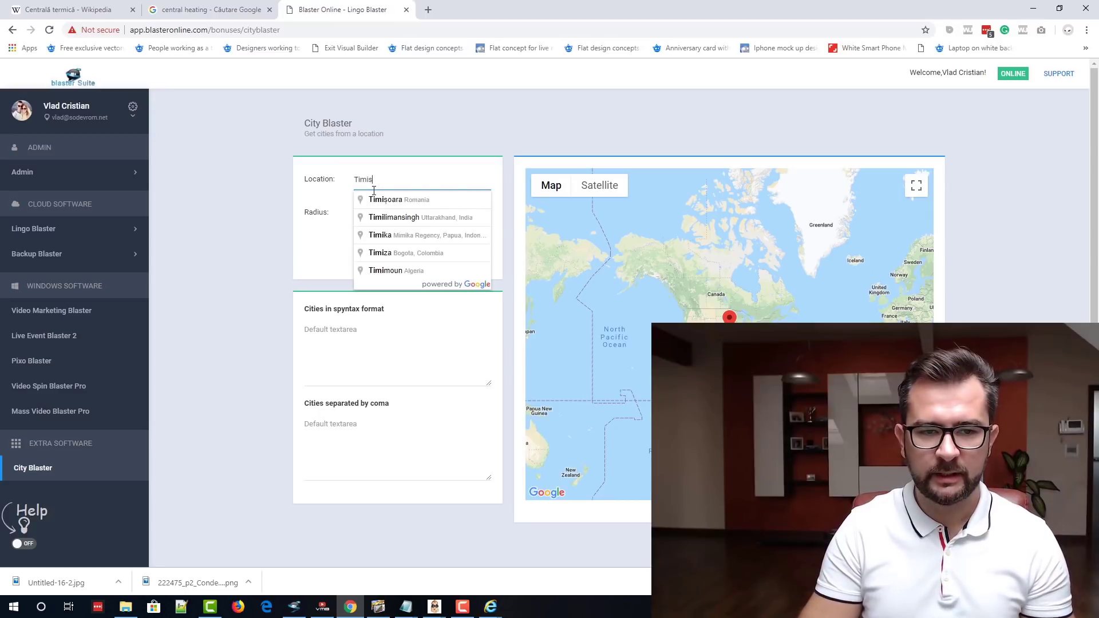
pyautogui.click(401, 200)
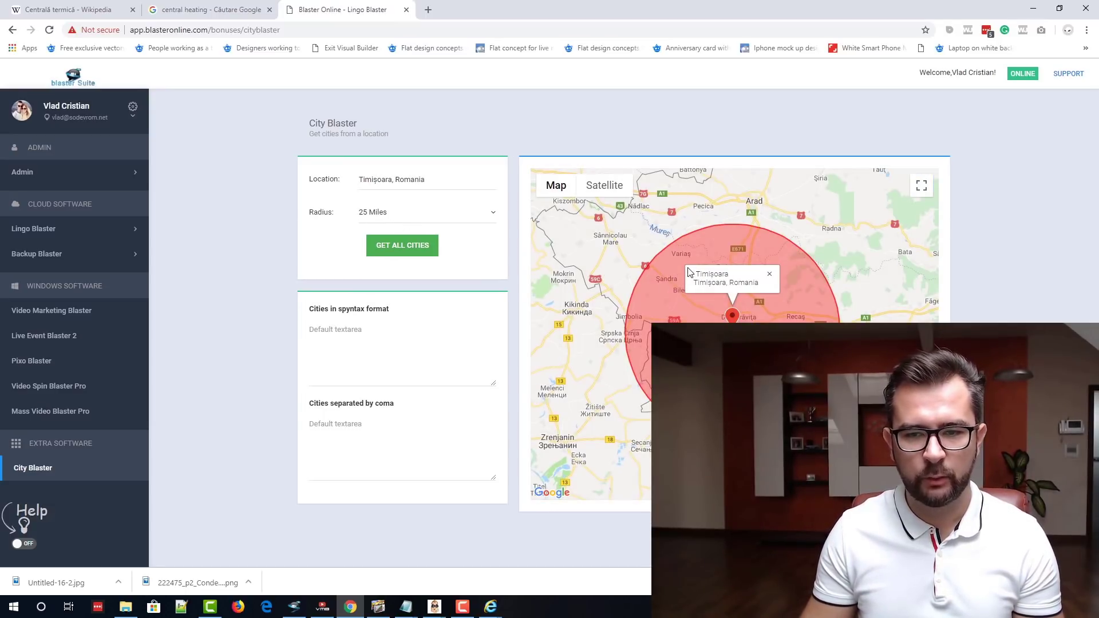
pyautogui.click(409, 254)
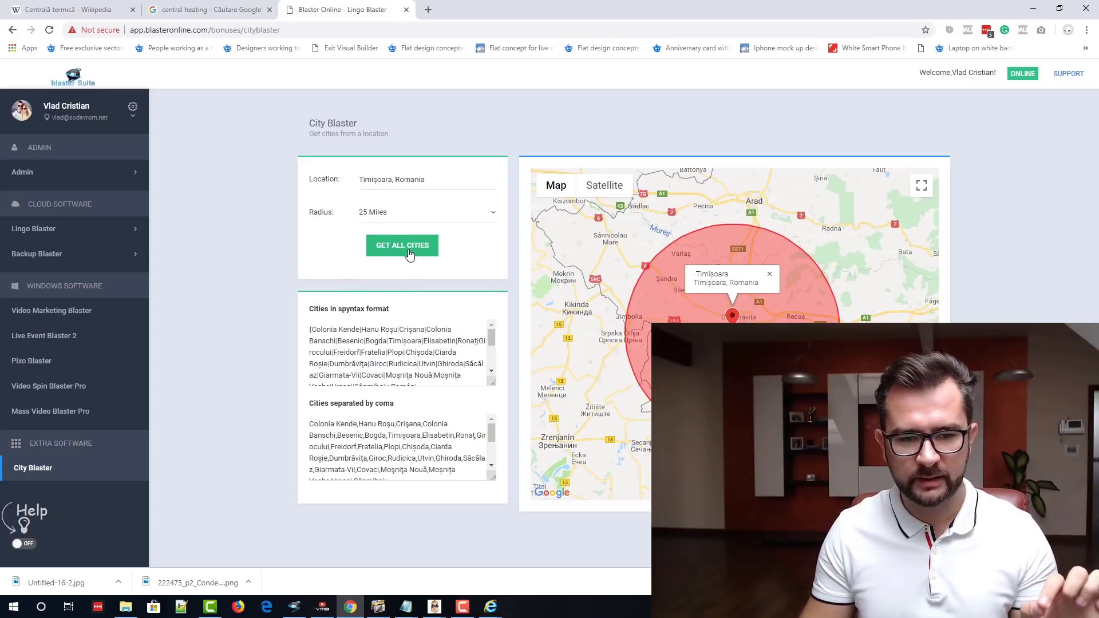
# - Select the entire comma-separated city list to copy it
pyautogui.click(393, 444)
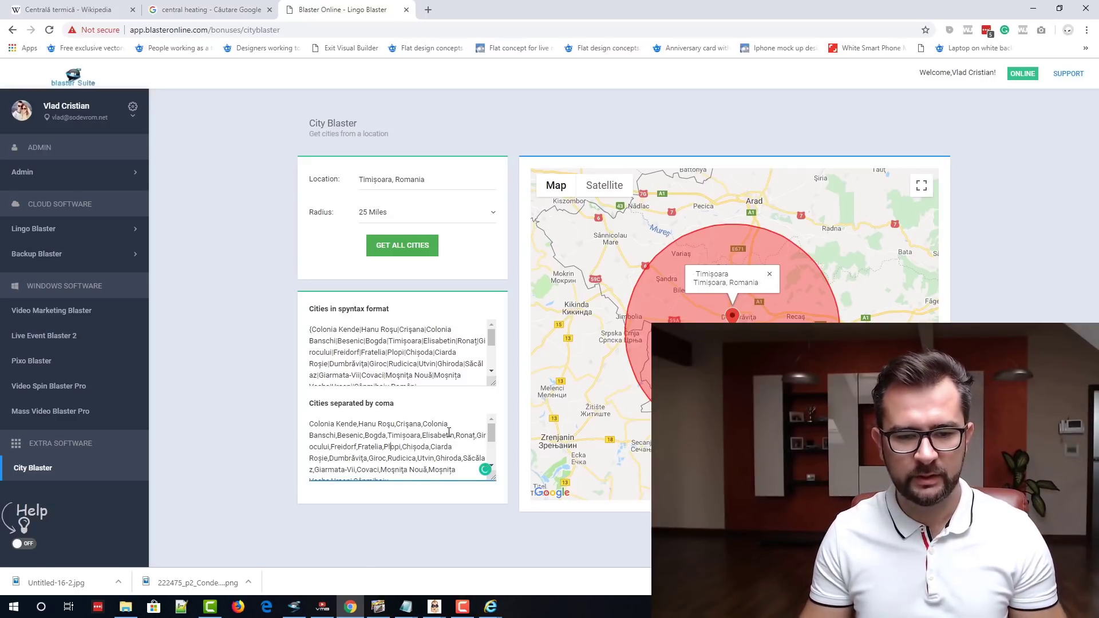
pyautogui.scroll(-3, 449, 434)
pyautogui.scroll(4, 448, 437)
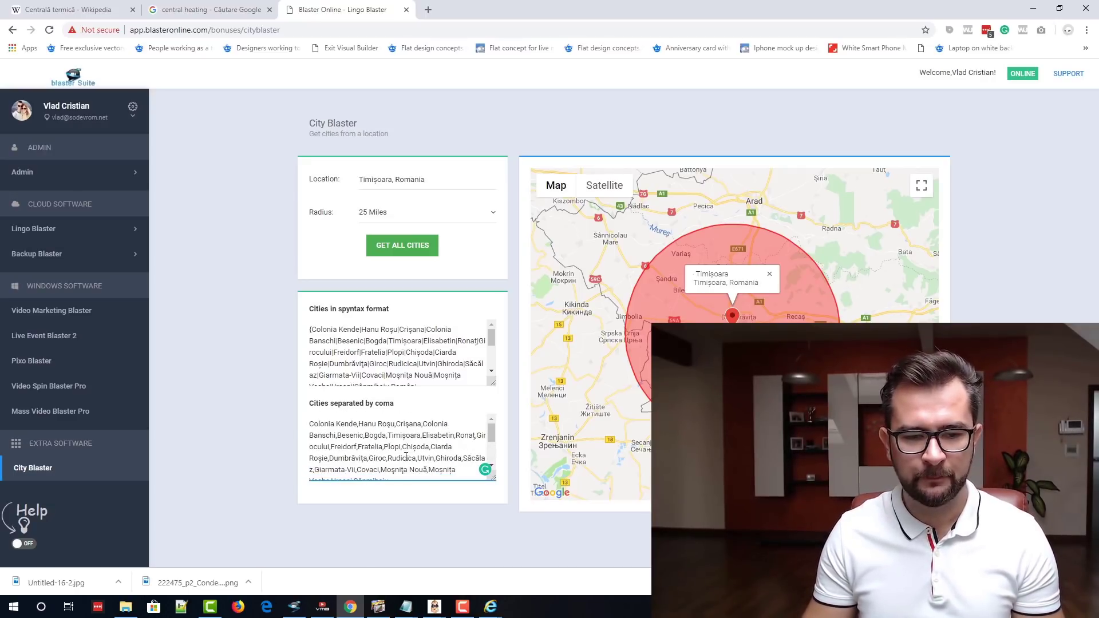
pyautogui.hotkey('ctrl', 'a')
pyautogui.hotkey('ctrl', 'c')
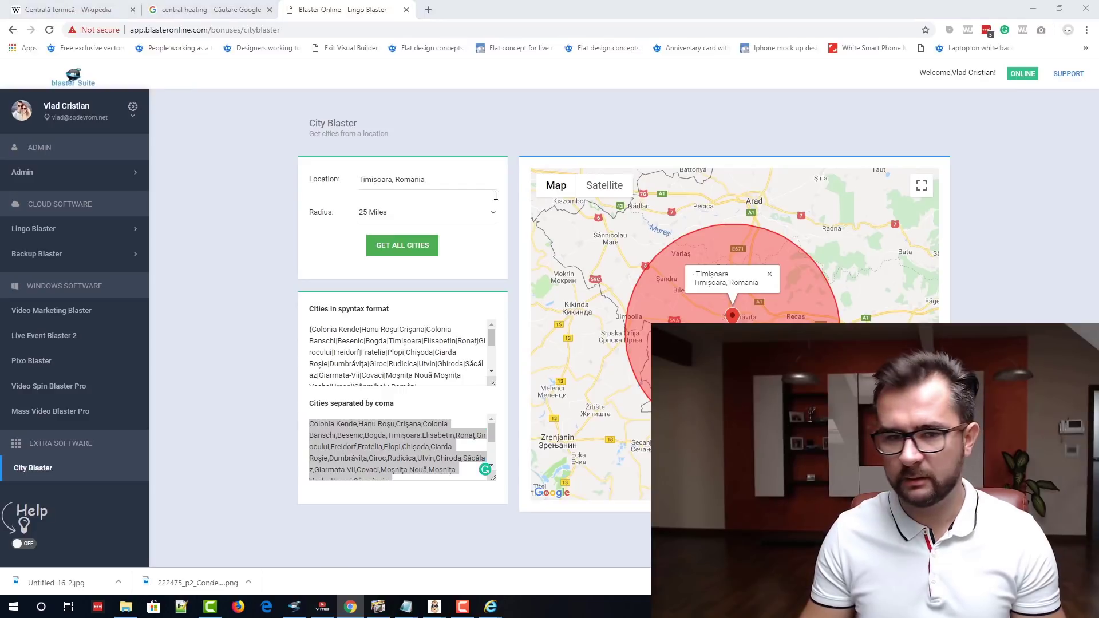
pyautogui.click(462, 606)
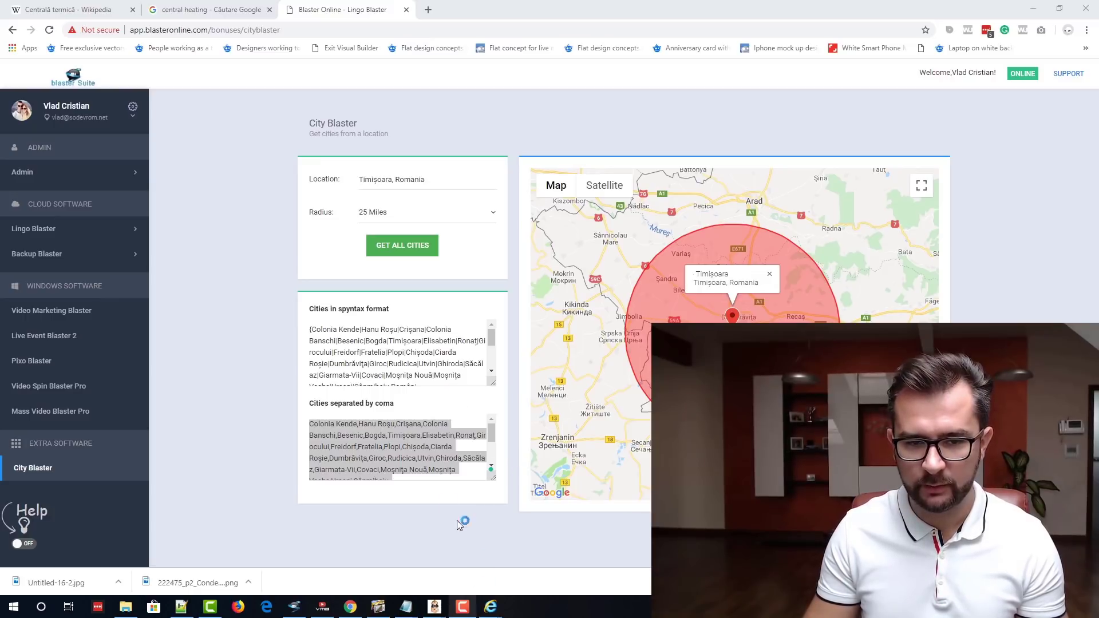
# - Replace the keyword text in Notepad with the copied comma-separated city list
pyautogui.moveTo(408, 612)
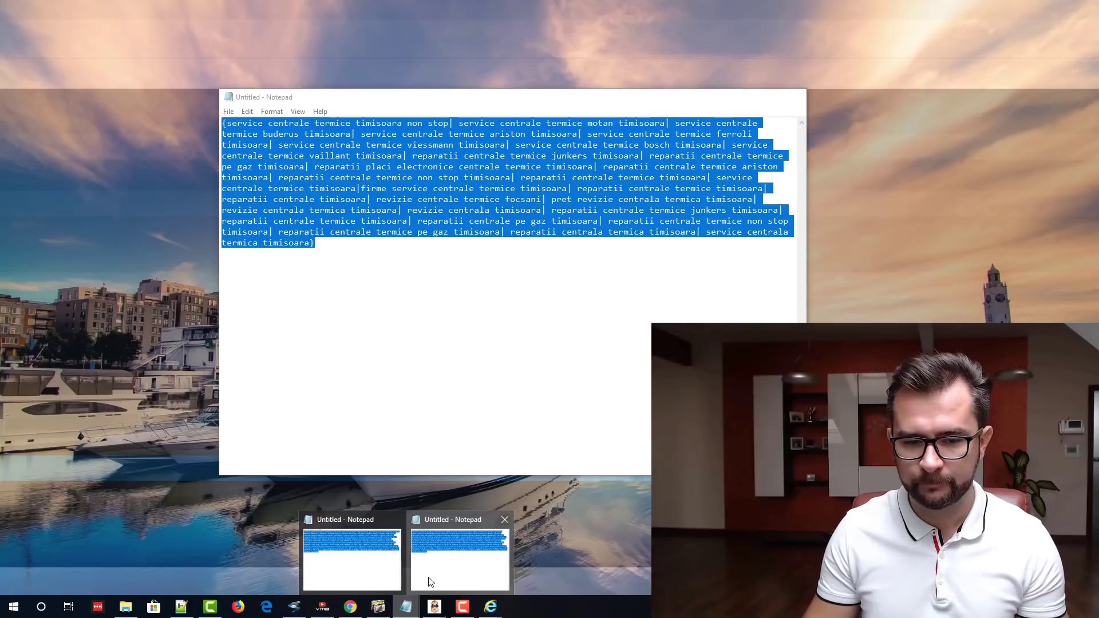
pyautogui.click(427, 579)
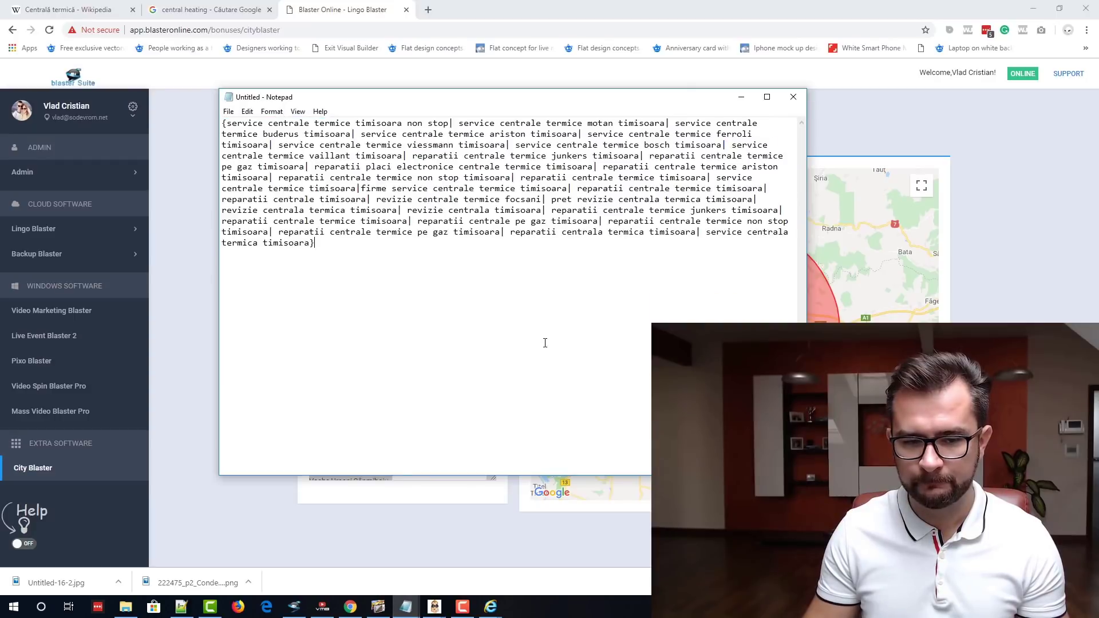
pyautogui.hotkey('ctrl', 'v')
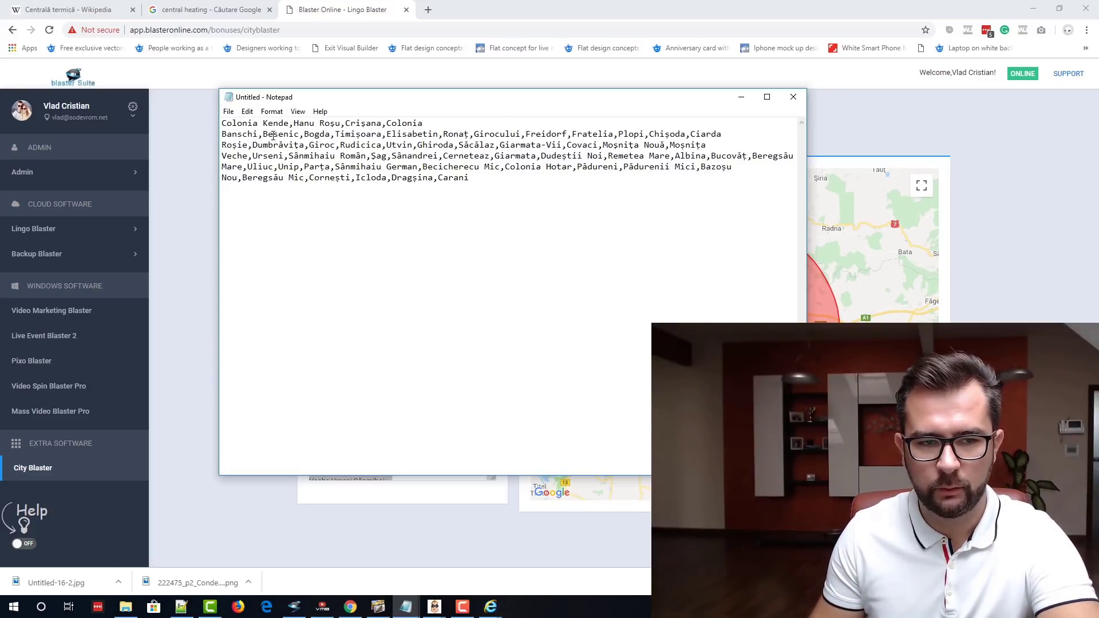
# - Delete the leading cities from Colonia Kende through Bogda, plus Elisabetin, so the list starts with Timișoara, Ronaț
pyautogui.moveTo(334, 134); pyautogui.dragTo(269, 123)
pyautogui.press('BackSpace')
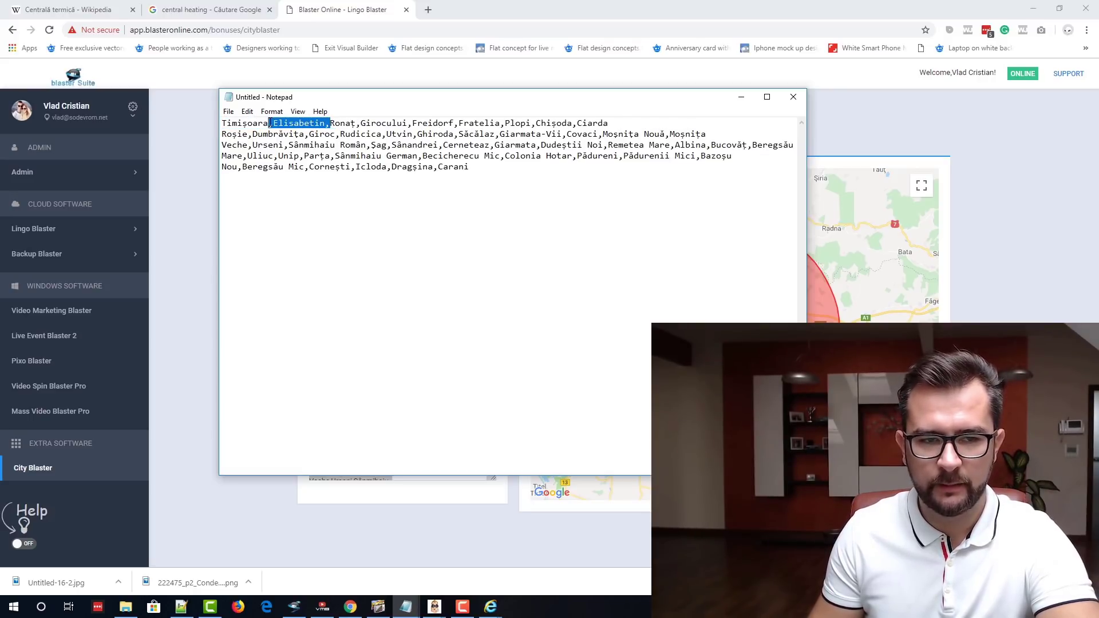
pyautogui.press('BackSpace')
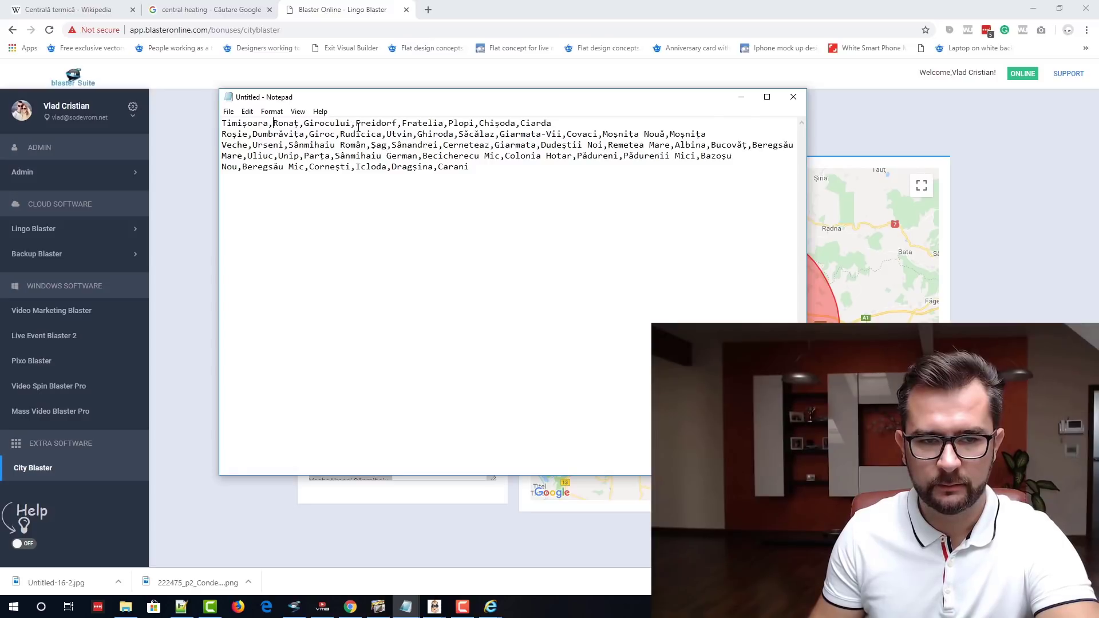